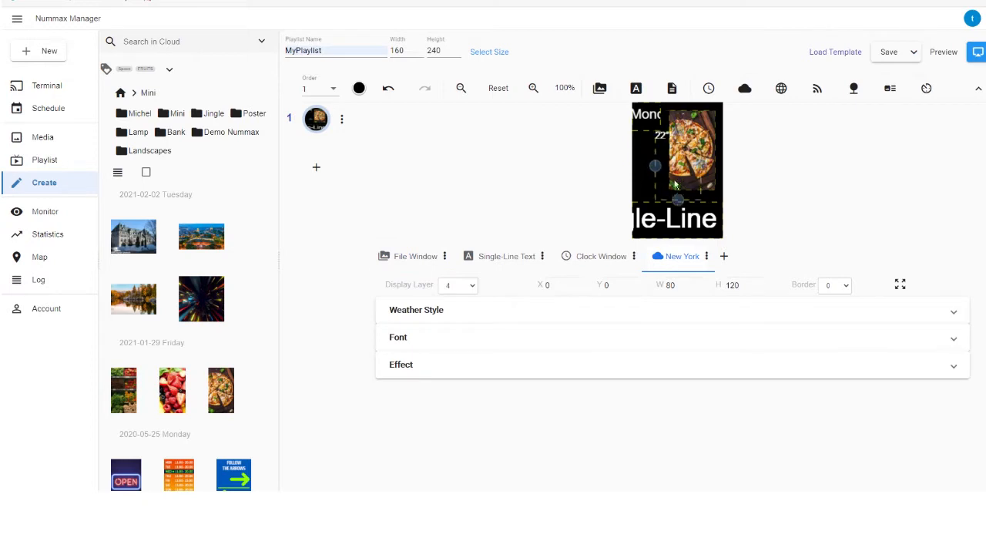
- Add a file window with the night city image and reorder the windows so it is on layer 1 and the pizza window on layer 3
left_click(599, 88)
left_click_drag(218, 254, 435, 339)
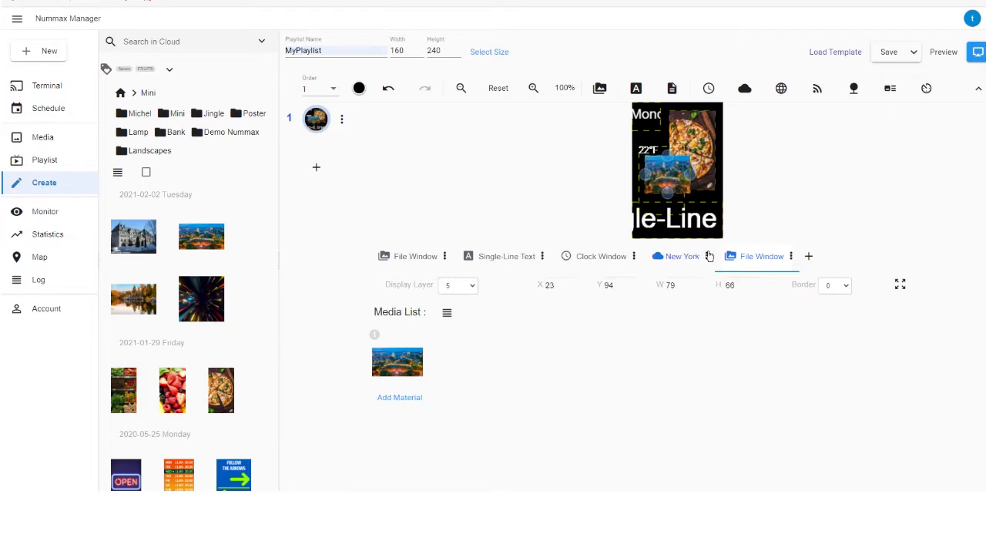
left_click_drag(774, 267, 426, 282)
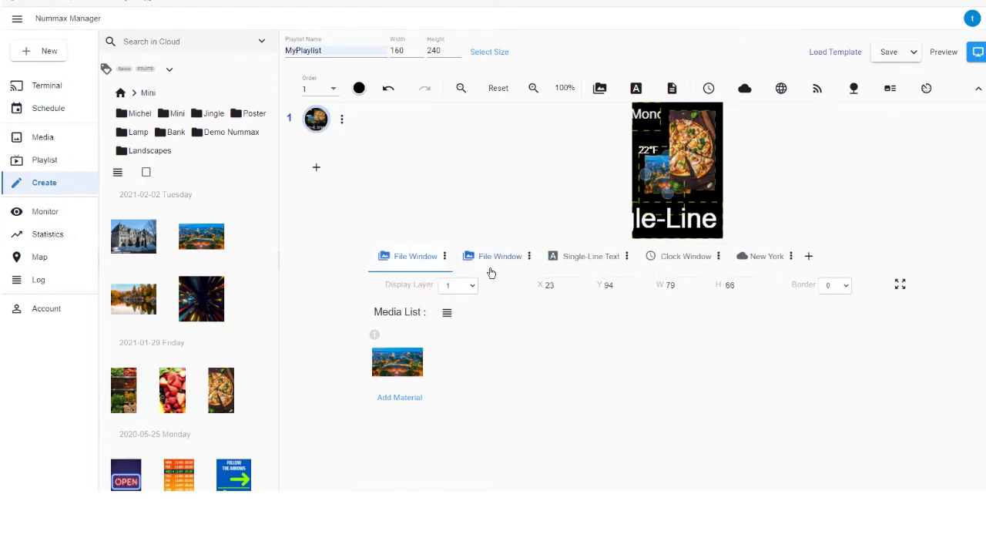
left_click_drag(498, 271, 593, 267)
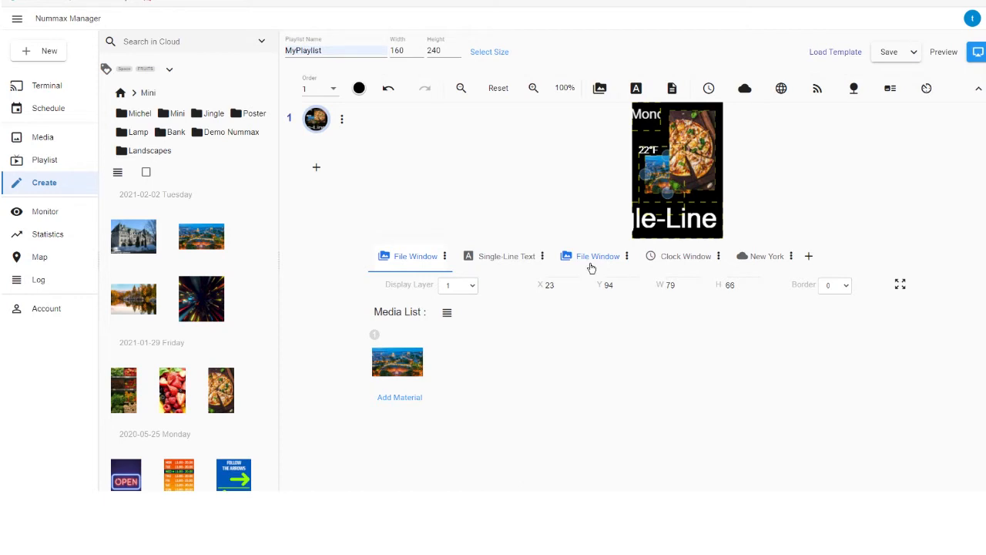
- Add a second page with a file window holding the night city, light-burst and autumn lake media, and show its media list in detail
left_click(321, 176)
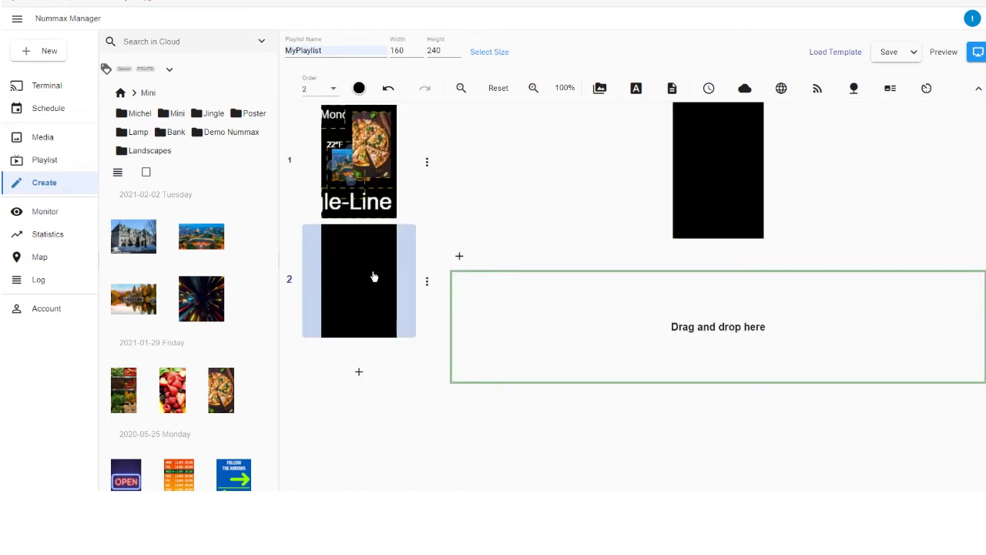
left_click(599, 88)
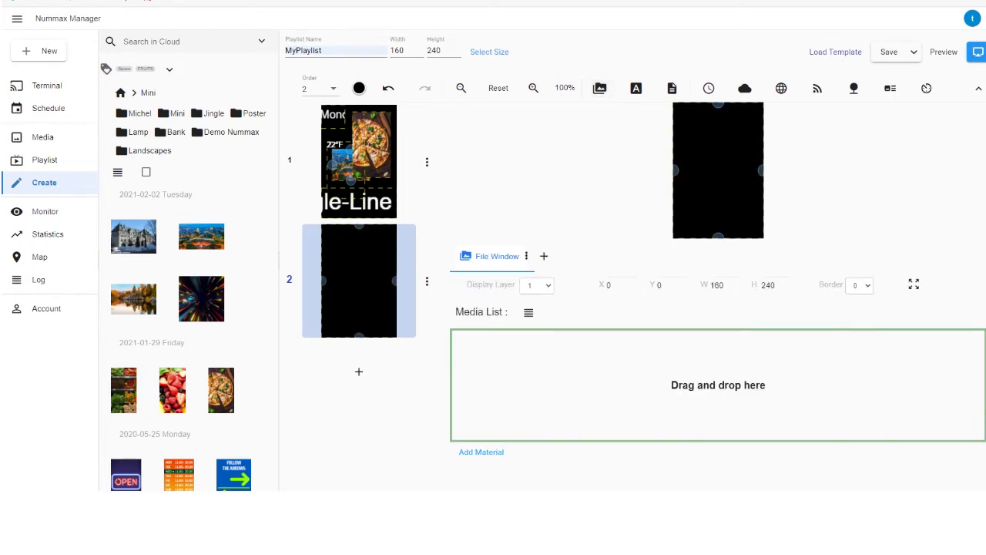
left_click_drag(208, 248, 482, 362)
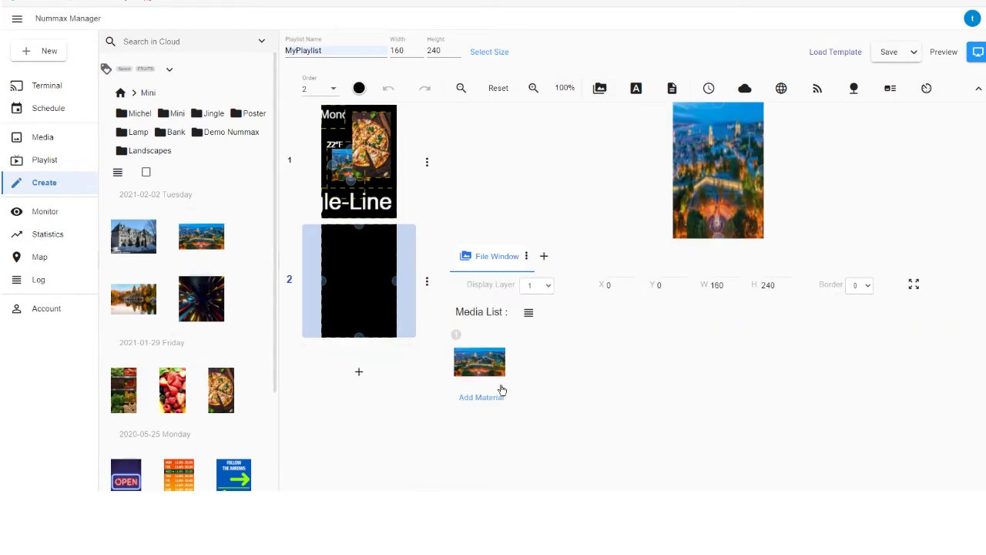
left_click_drag(220, 315, 590, 396)
left_click_drag(142, 304, 620, 376)
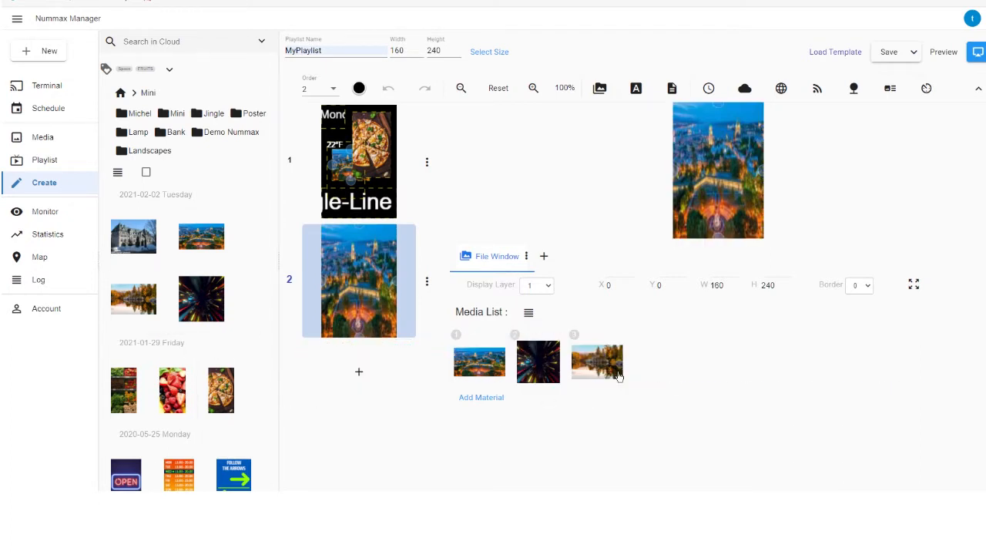
left_click(529, 313)
scroll(590, 316, "down", 1)
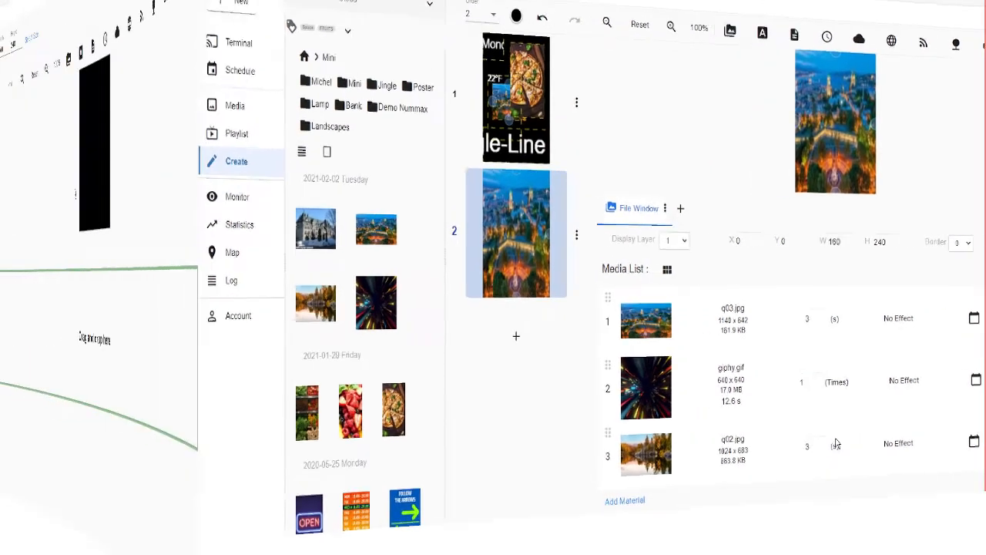
- Place the berries and pizza images in two file windows side by side across the canvas's lower half
left_click_drag(172, 389, 440, 306)
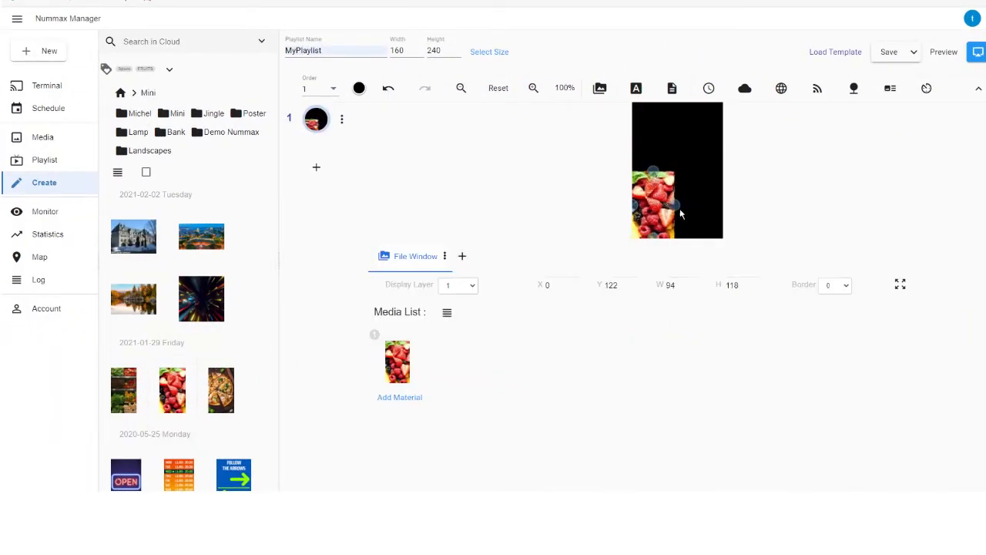
left_click(599, 88)
left_click_drag(231, 415, 455, 374)
left_click_drag(635, 170, 675, 170)
left_click_drag(694, 129, 698, 171)
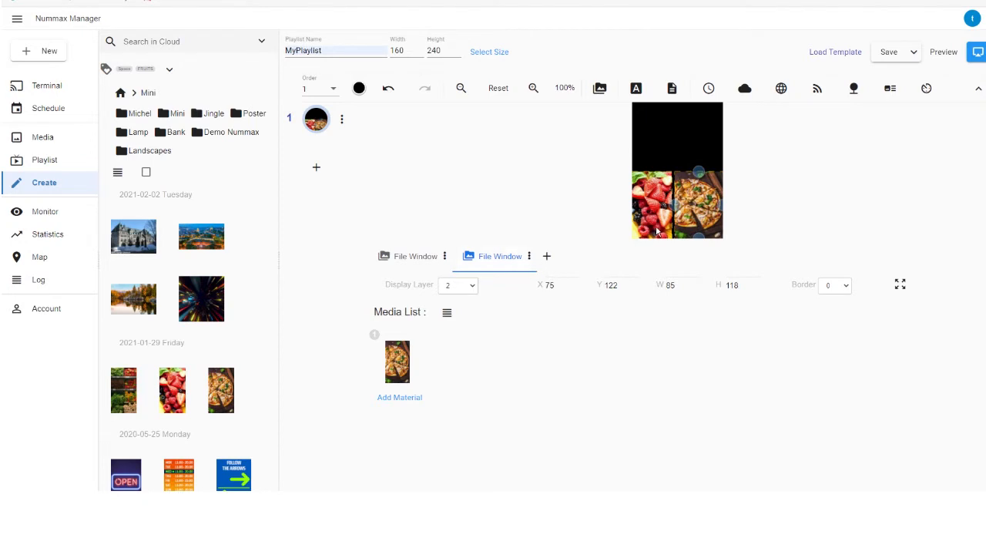
- Delete the berries file window and expand the pizza window to fill the whole canvas
left_click(444, 257)
left_click(478, 310)
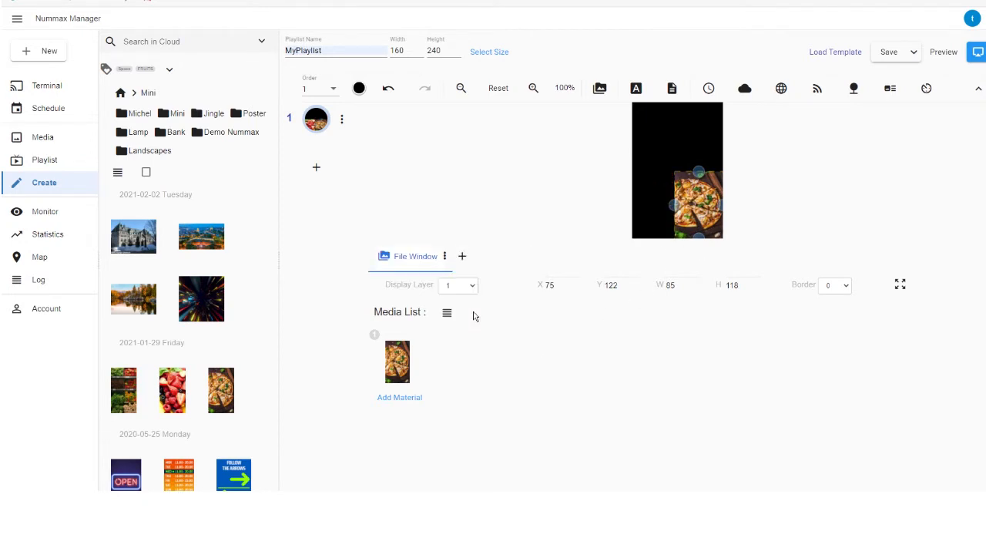
left_click(901, 285)
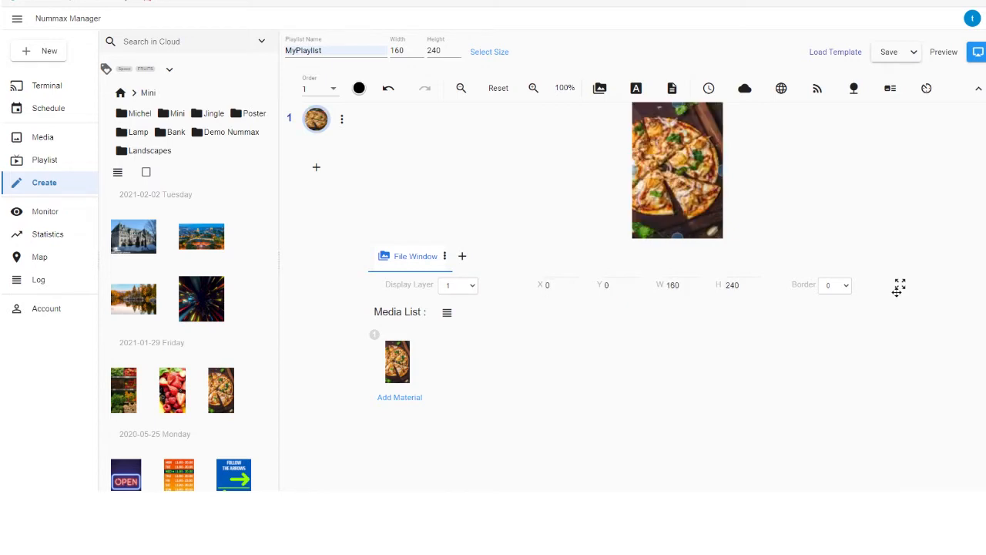
- Add a single-line text window reading "Training" over the pizza image
left_click(636, 87)
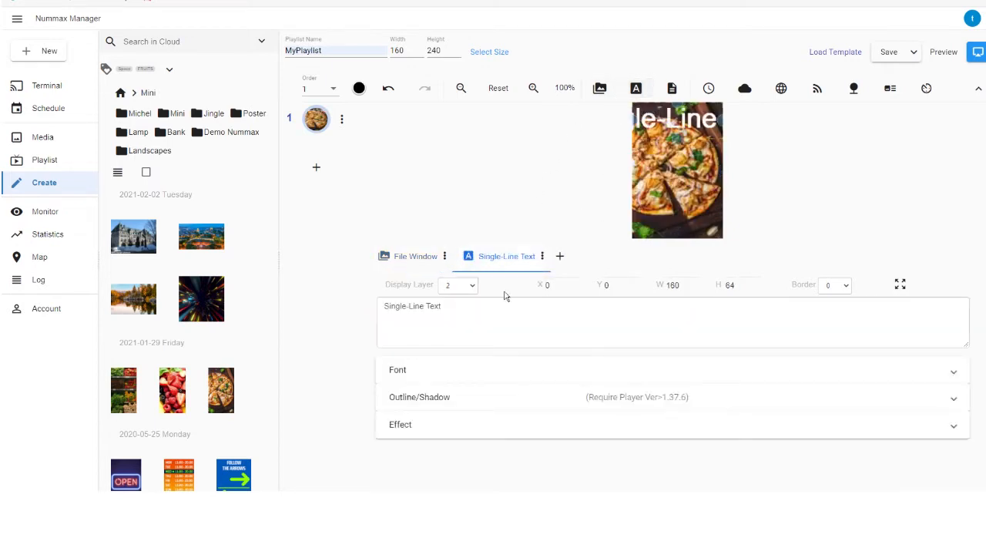
left_click_drag(464, 312, 379, 319)
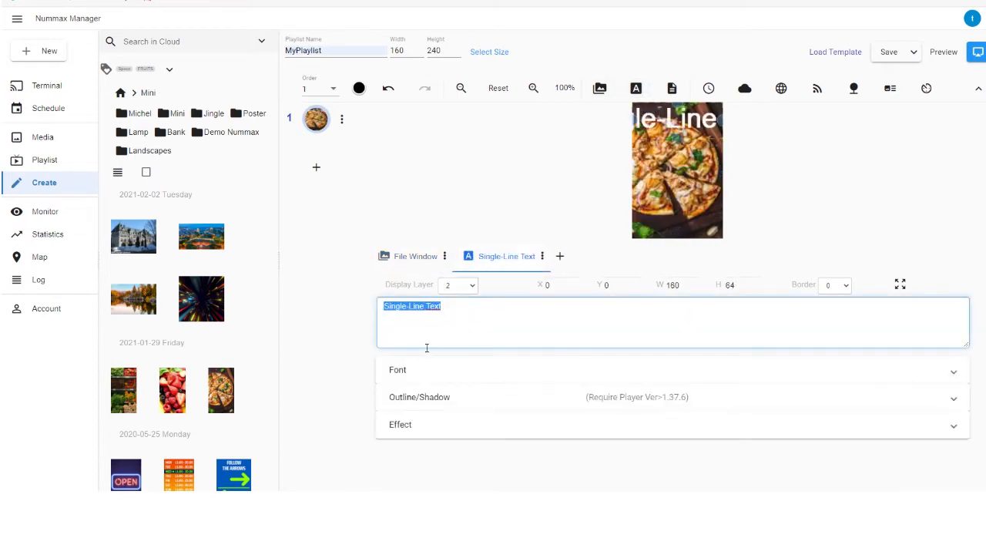
type("Training")
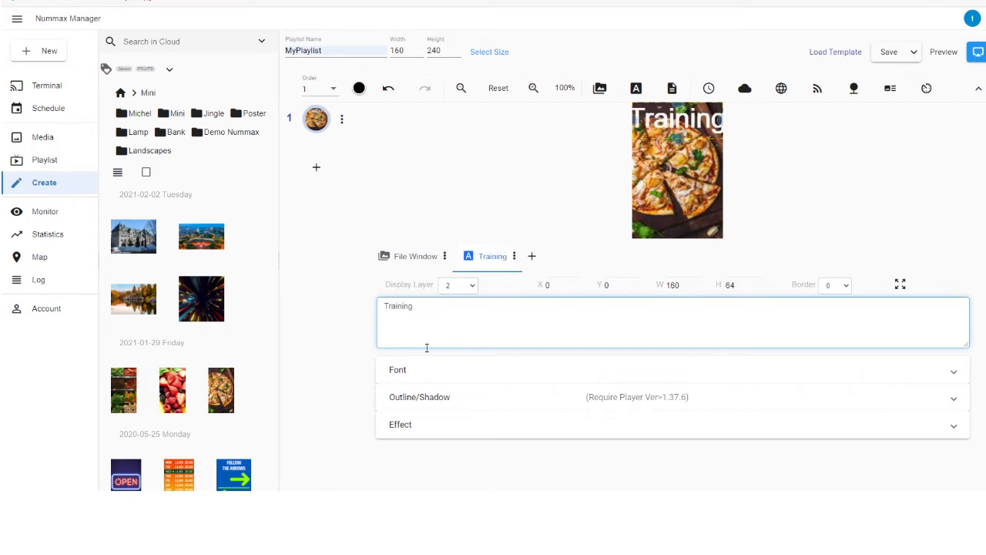
- Format the "Training" text as bold, 36 px, in bright yellow
left_click(483, 379)
left_click_drag(524, 406, 477, 413)
type("36")
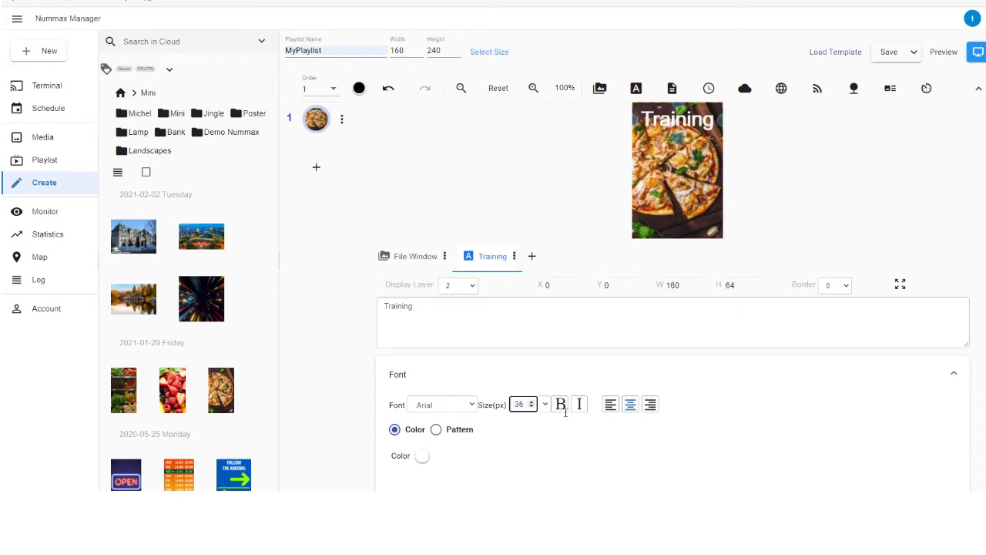
left_click(421, 456)
left_click(439, 406)
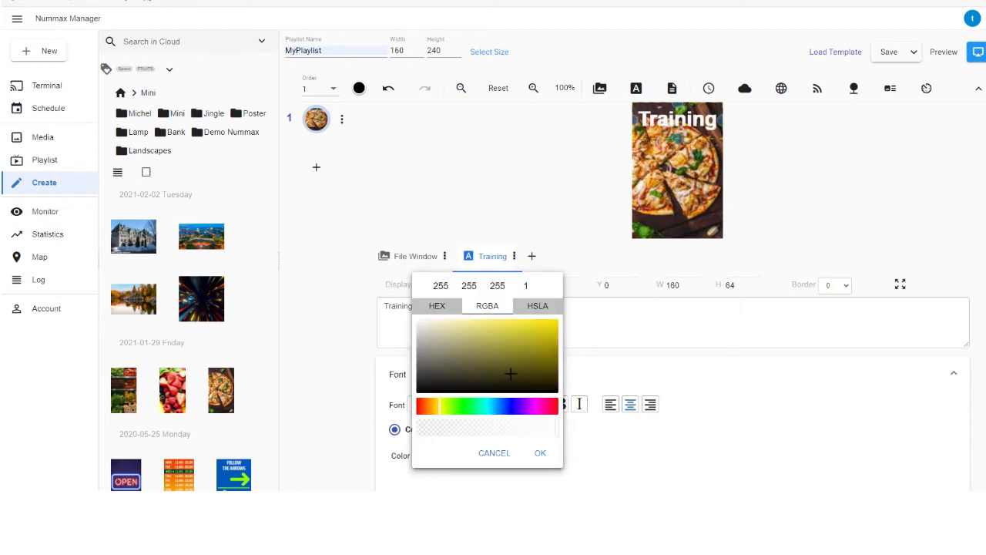
left_click_drag(508, 375, 577, 321)
left_click(540, 452)
left_click(467, 377)
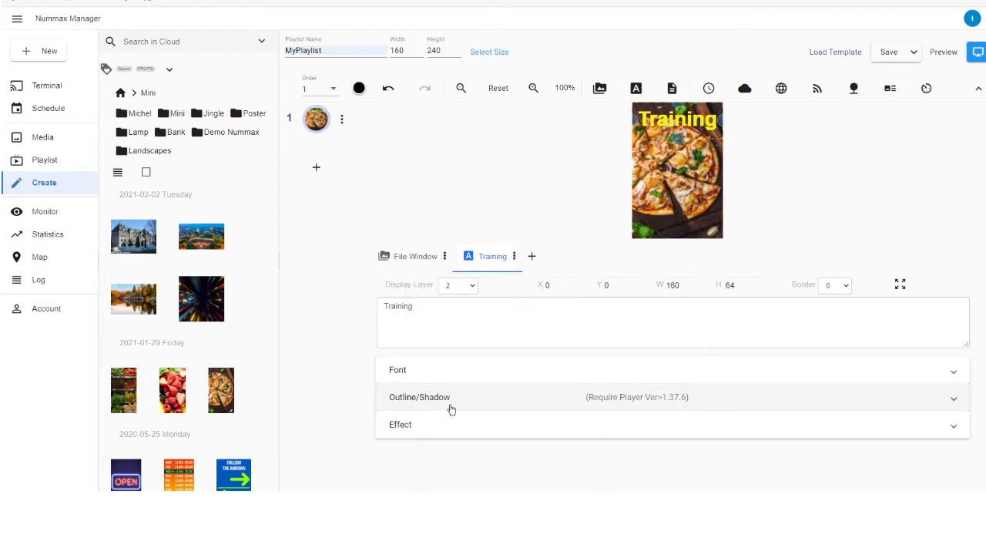
- Give the "Training" text a red first outline of width 4 and a black second outline of width 5
left_click(454, 404)
left_click(447, 430)
scroll(460, 440, "down", 2)
left_click(405, 417)
left_click(439, 445)
left_click(715, 450)
left_click_drag(756, 361, 879, 407)
left_click(834, 445)
scroll(707, 298, "up", 1)
scroll(706, 298, "up", 1)
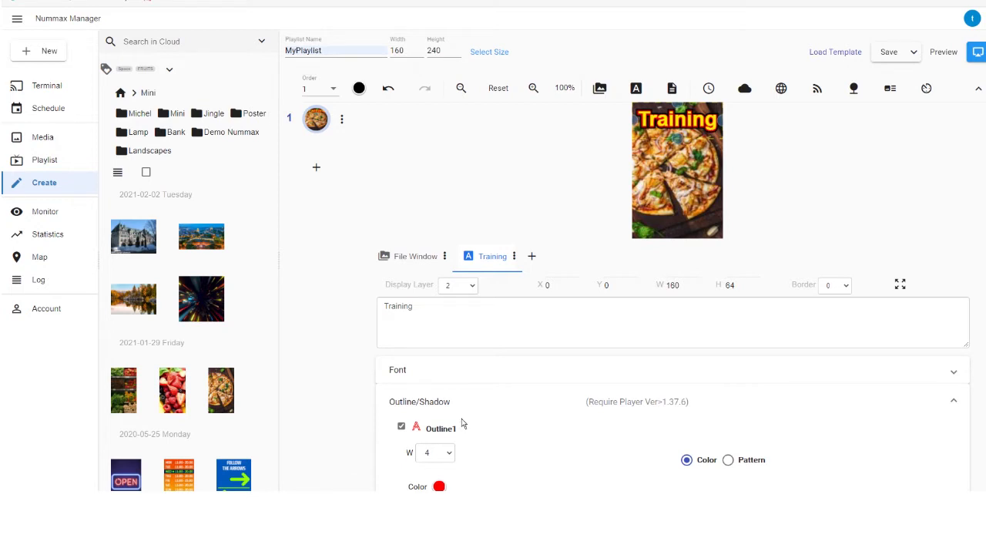
- Enable the shadow on the "Training" text with a Dx of 5
scroll(461, 423, "down", 2)
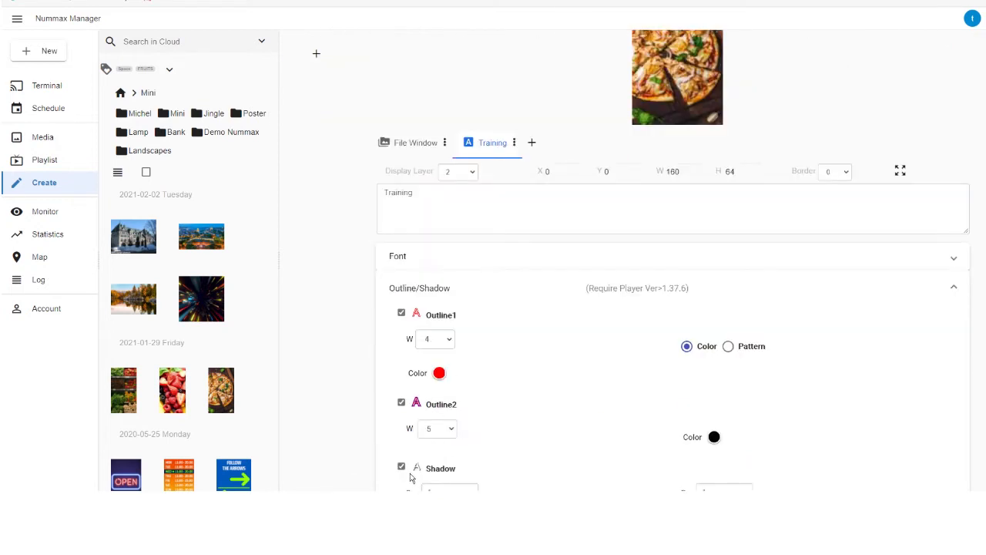
scroll(455, 449, "down", 1)
double_click(423, 415)
key("Tab")
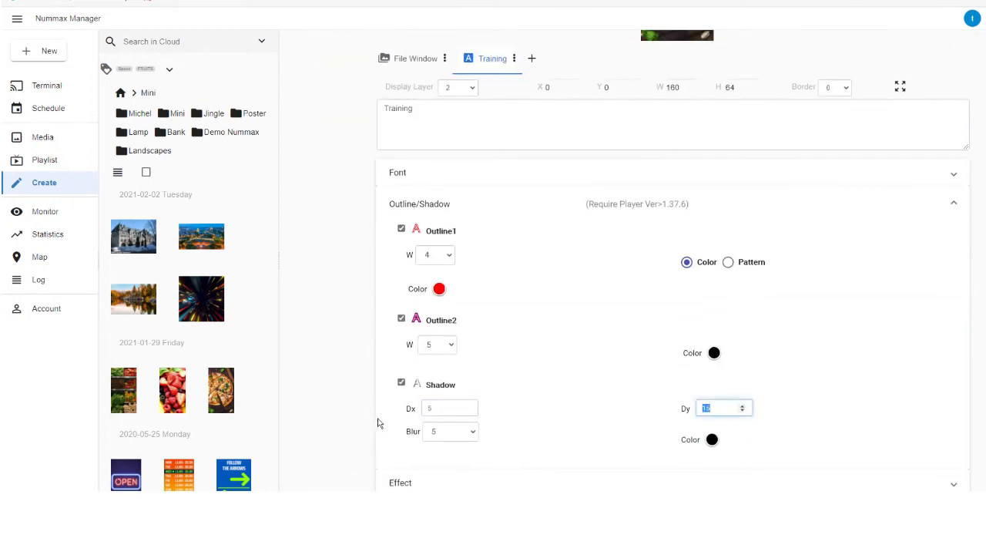
left_click(376, 417)
scroll(498, 406, "up", 2)
scroll(548, 237, "down", 2)
left_click(540, 209)
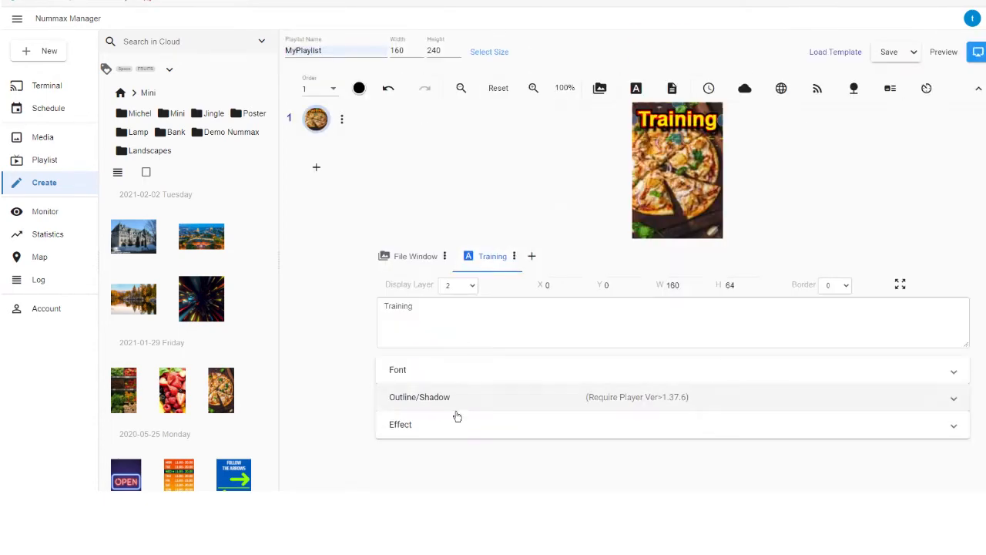
- Extend the single-line text to read "Training as a long title"
left_click(456, 429)
left_click(486, 326)
type("as a long title")
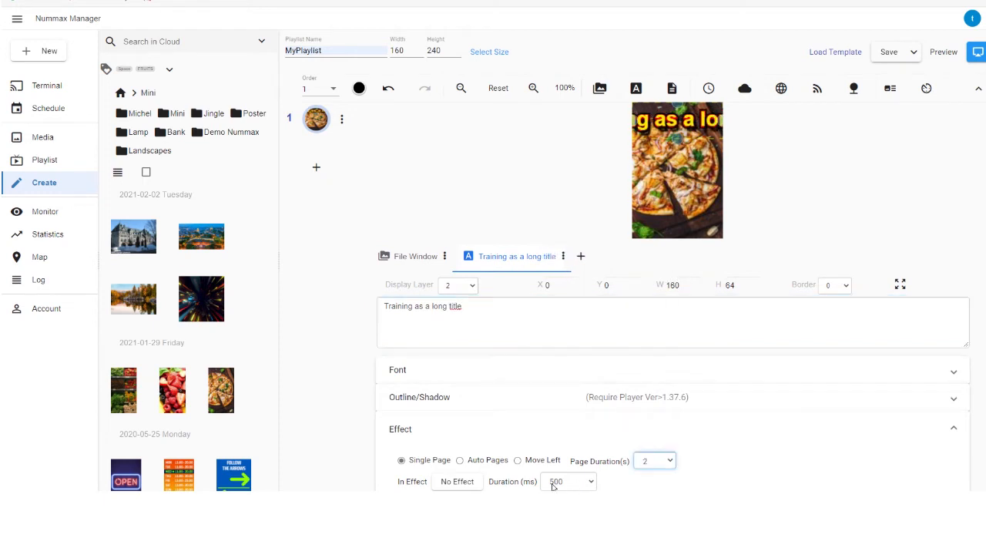
- Set the long title's effect to Move Left with a scroll speed of 20 px/s
left_click(461, 460)
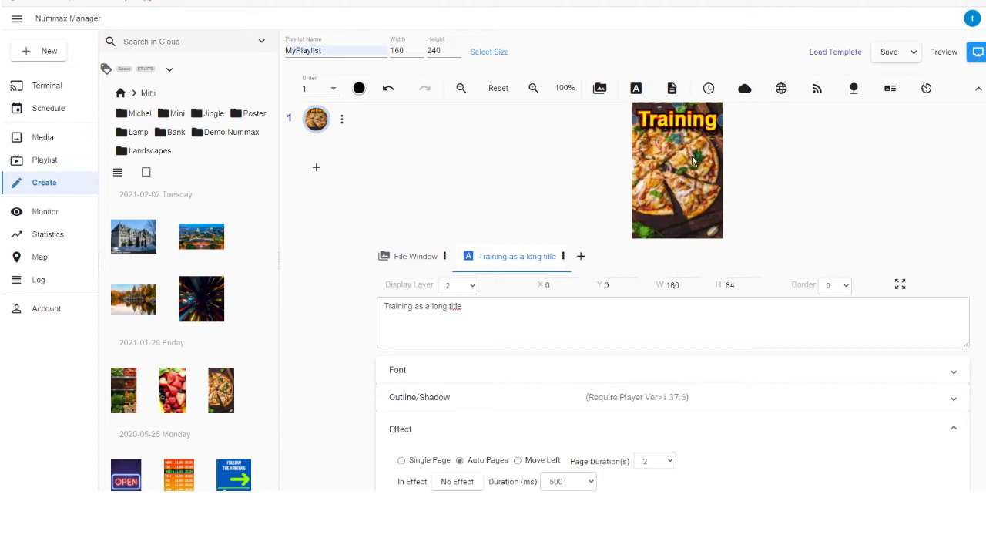
left_click(526, 462)
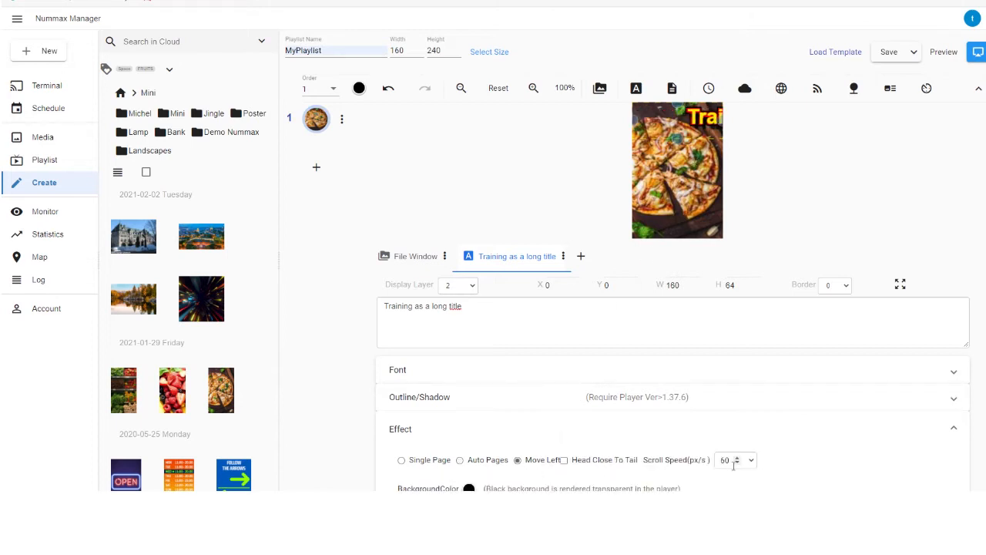
left_click_drag(734, 465, 657, 467)
type("20")
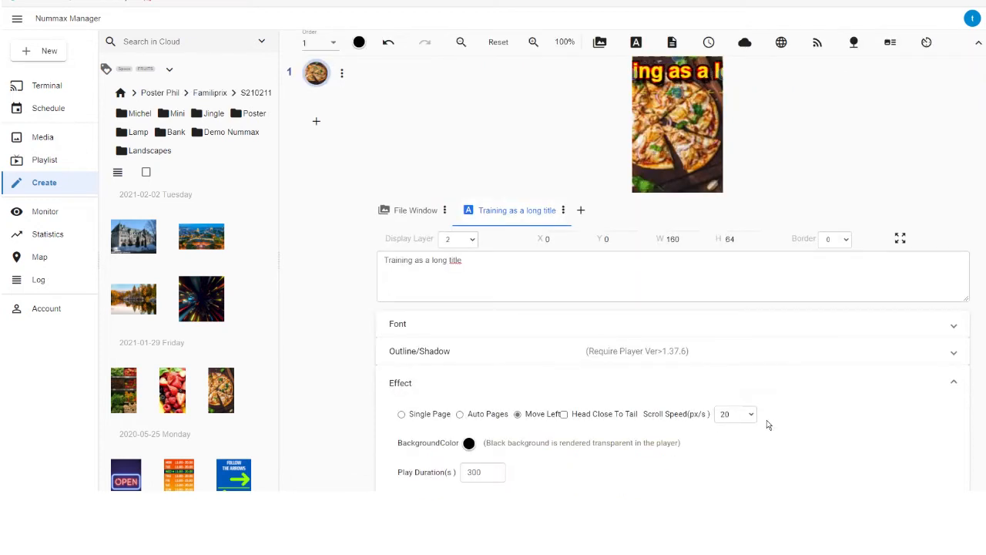
left_click(470, 443)
left_click_drag(486, 416, 517, 429)
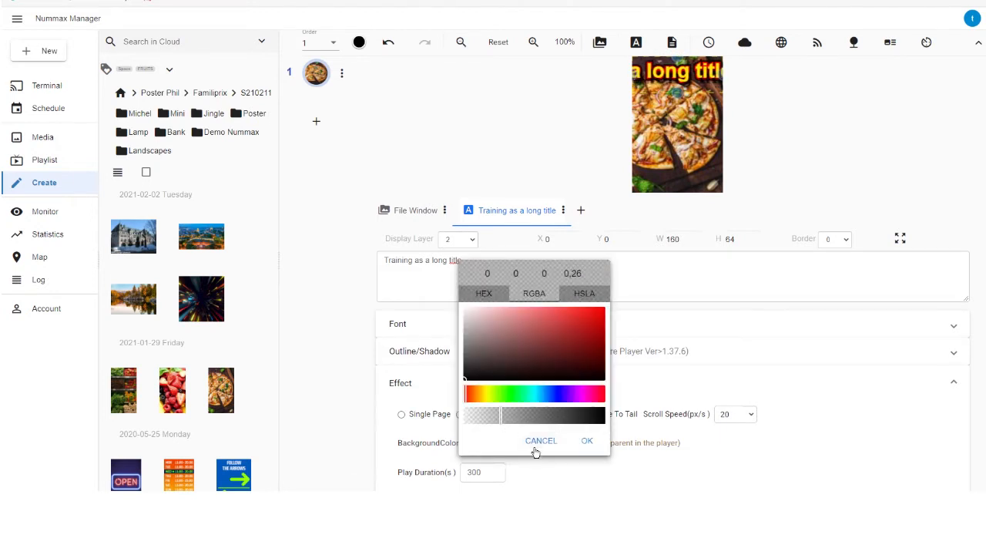
left_click(540, 440)
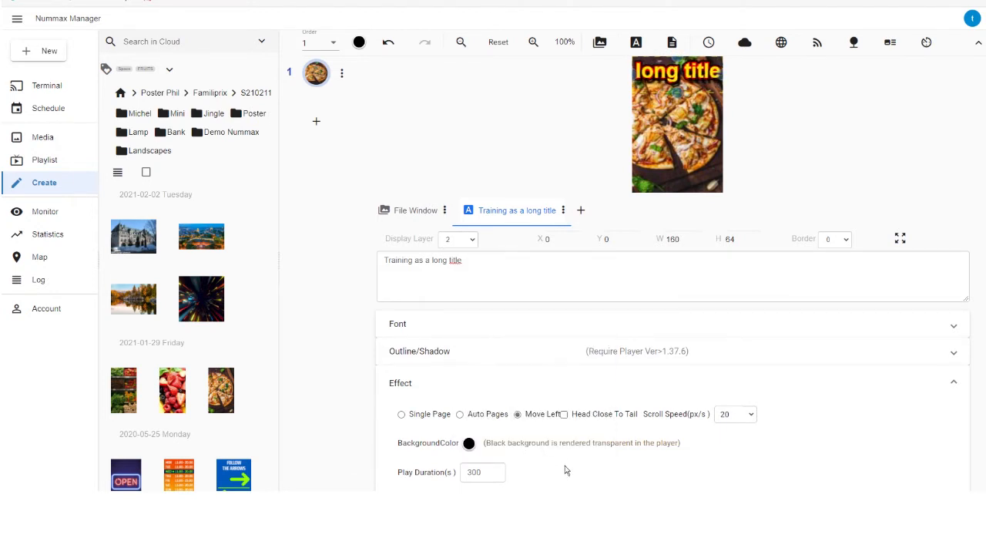
- Set the scrolling title's play duration to 20 seconds
left_click(482, 478)
double_click(474, 472)
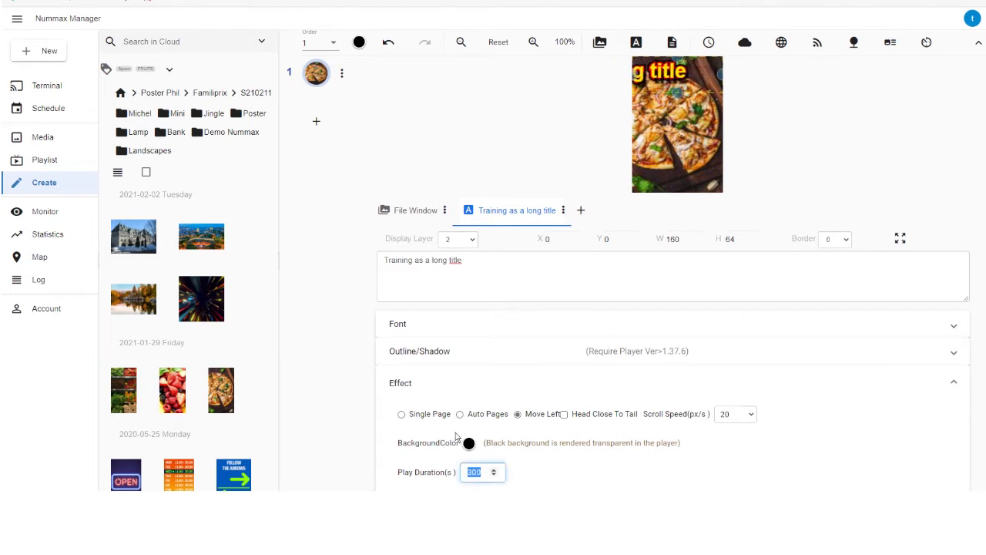
type("20")
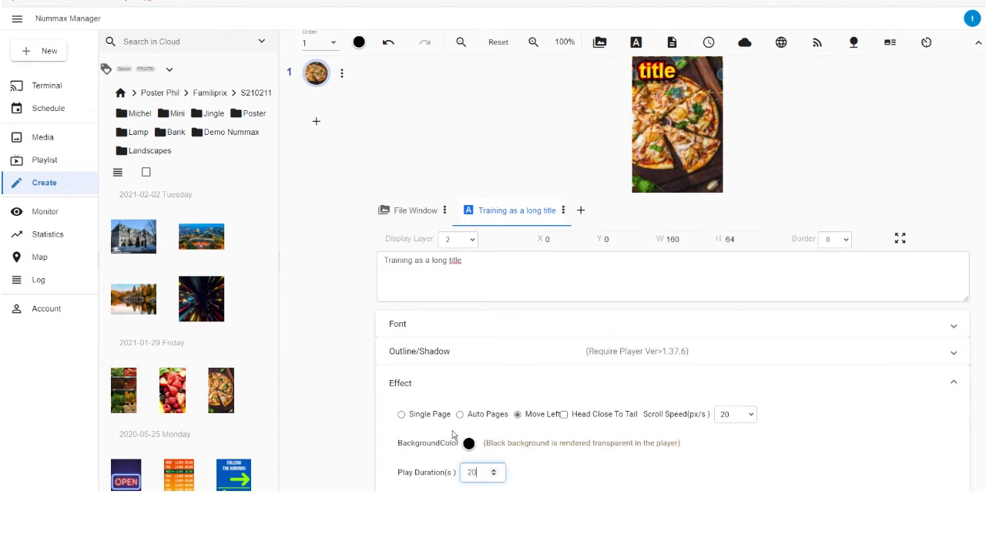
left_click(623, 390)
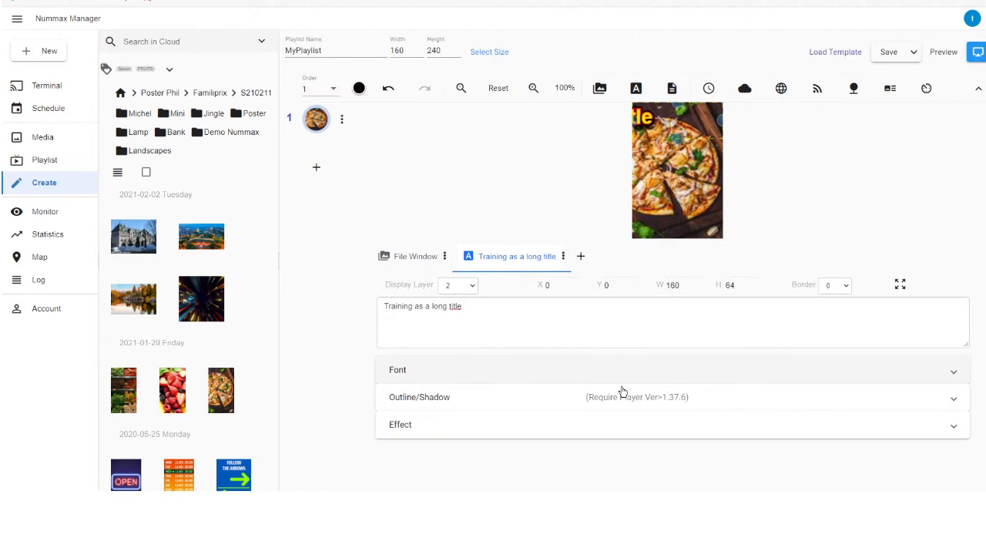
- Add a multi-line text window reading "Pizzas 1" and "Pizzas 2" on separate lines, and open its effect options
left_click(672, 90)
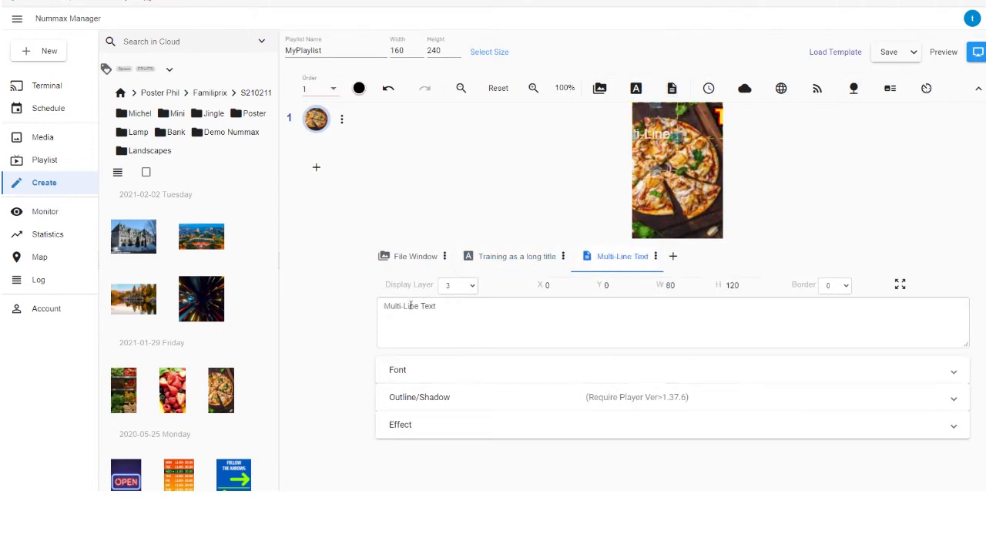
left_click_drag(439, 306, 369, 308)
type("Pizzas 1")
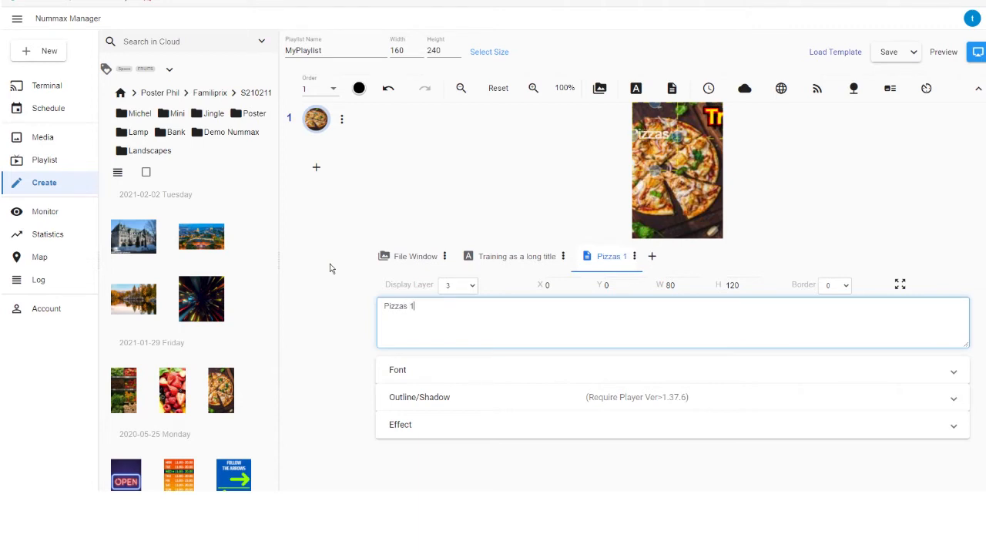
type(" Pizzas 2")
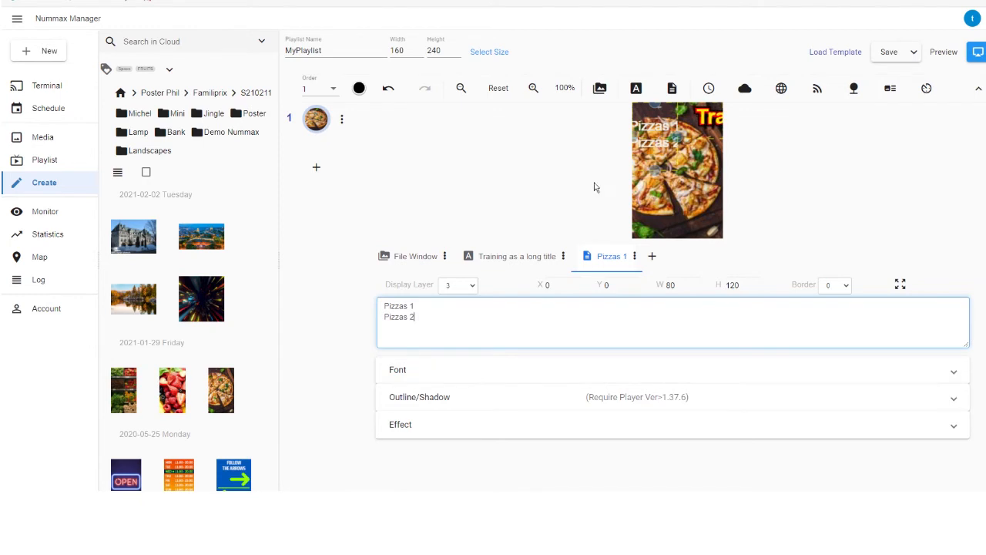
left_click(480, 425)
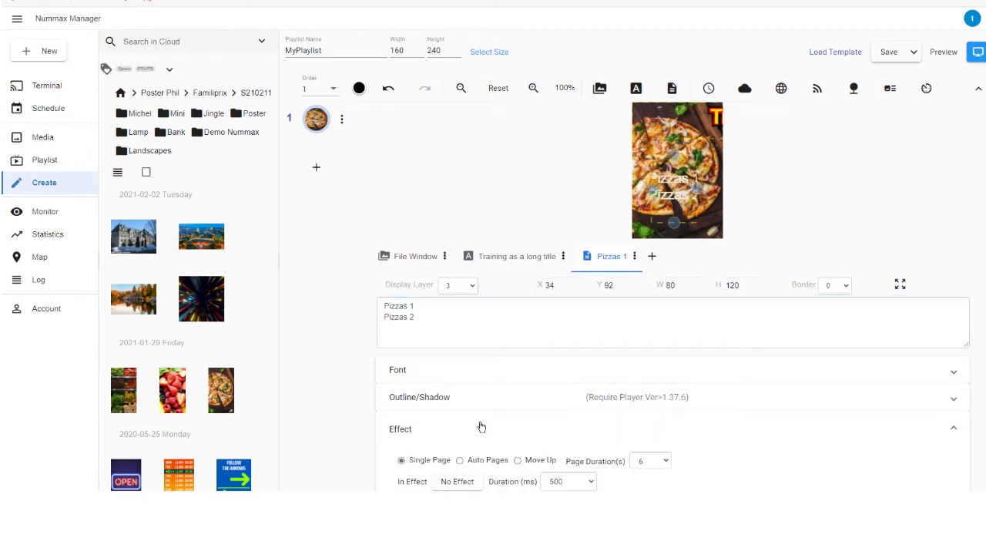
- Try the Move Up effect on the pizza text window and return it to Single Page
scroll(470, 432, "down", 1)
left_click(528, 415)
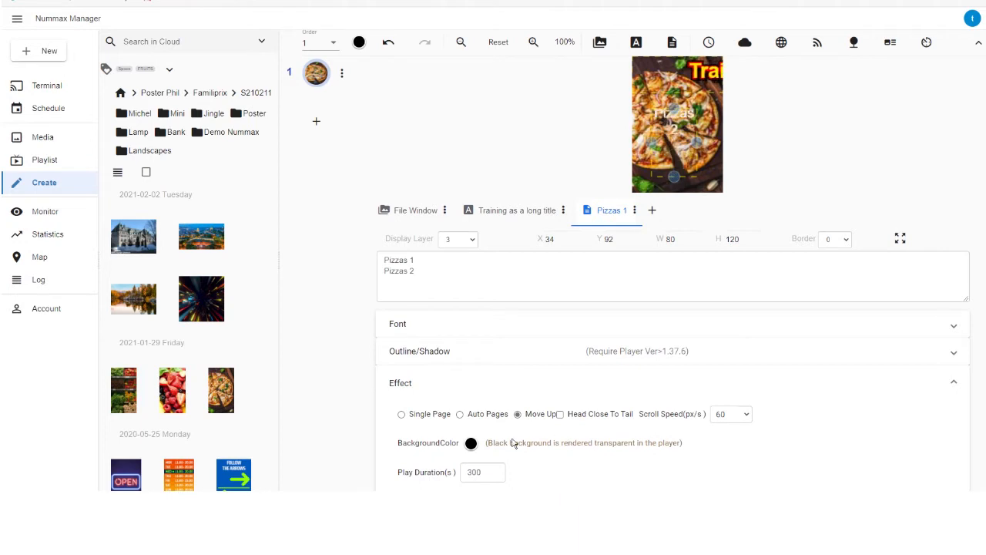
left_click(421, 418)
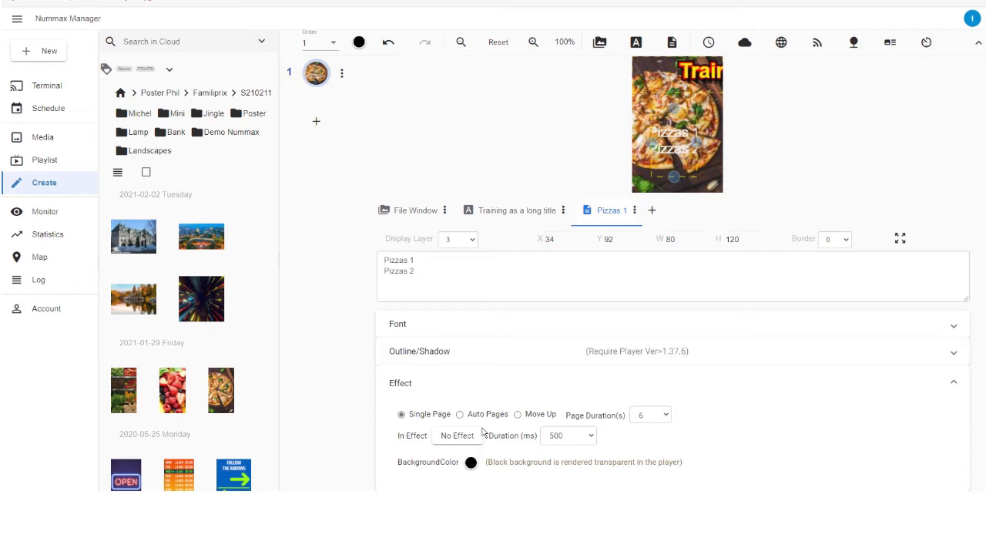
- Add a second playlist page with a clock window about 149 px wide, placed at about X 7, Y 11
left_click(317, 122)
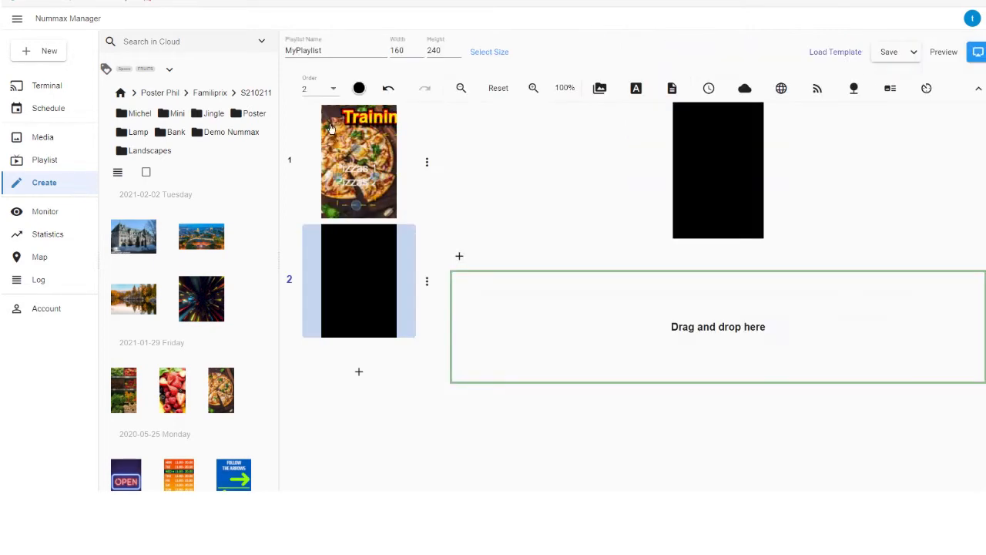
left_click(722, 96)
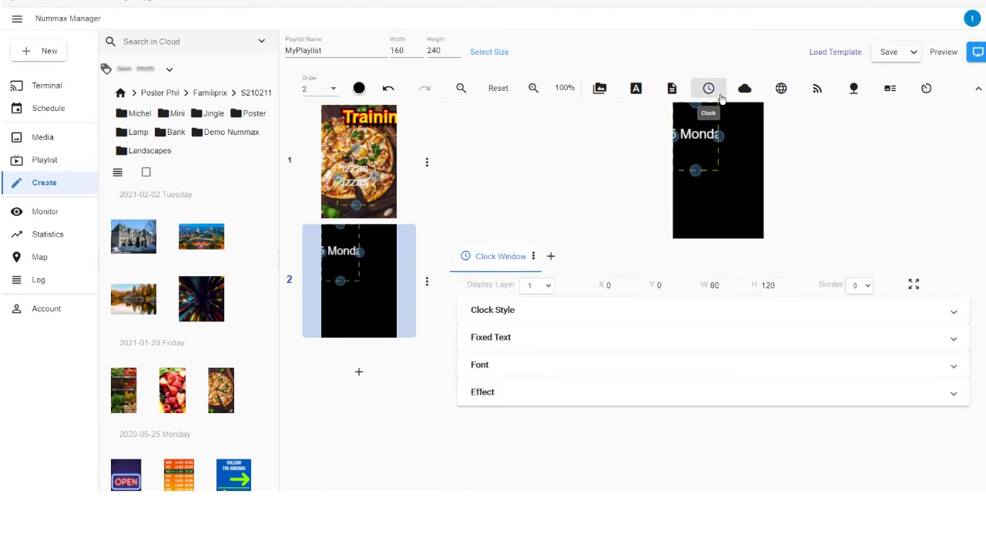
left_click_drag(694, 157, 729, 154)
- Try the Analog Clock style and set the clock window to Digital Clock (Multi Line View)
left_click(527, 311)
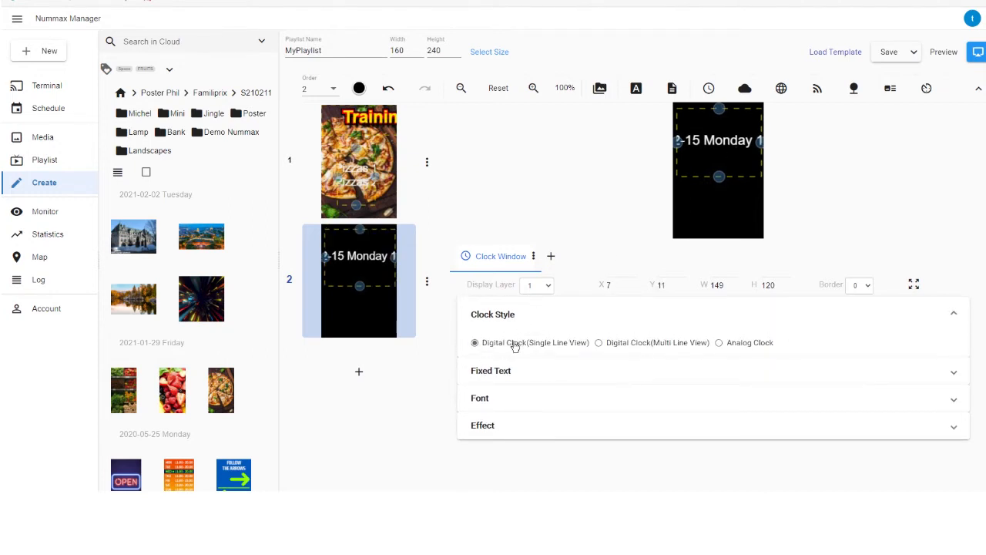
left_click(728, 345)
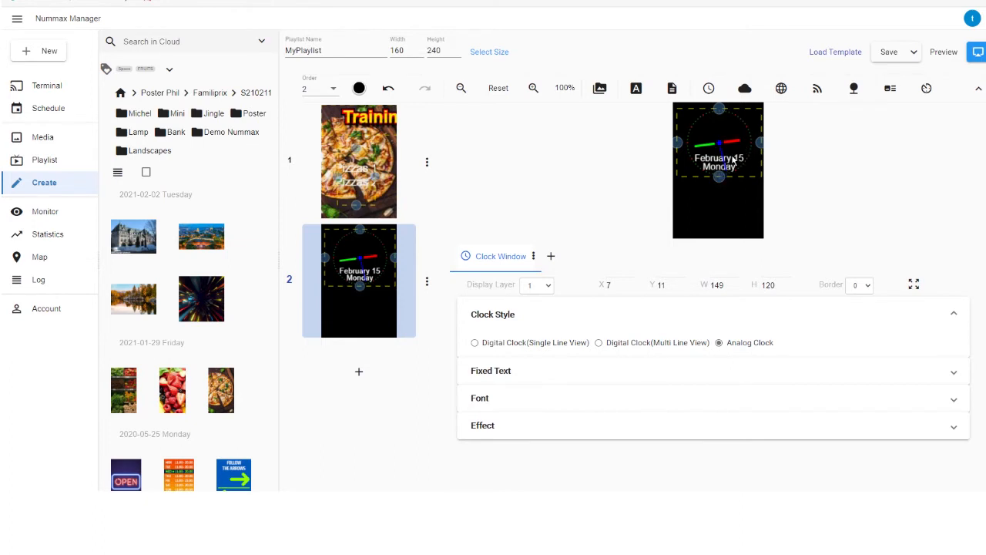
left_click(600, 343)
- Limit the clock to hour and minute by turning off Year, Month, Date, Week and Second in its font options
left_click(586, 378)
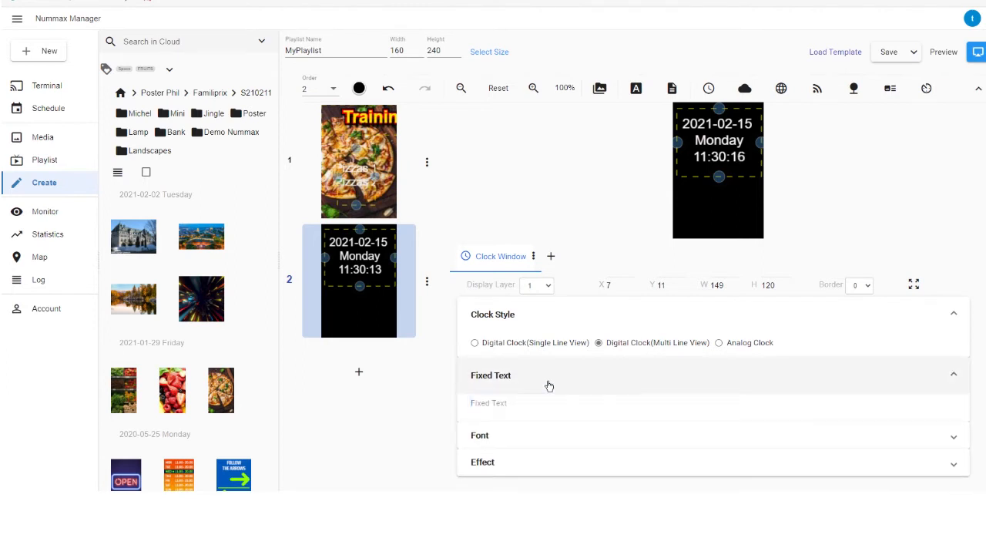
left_click(547, 383)
left_click(542, 398)
scroll(548, 398, "down", 2)
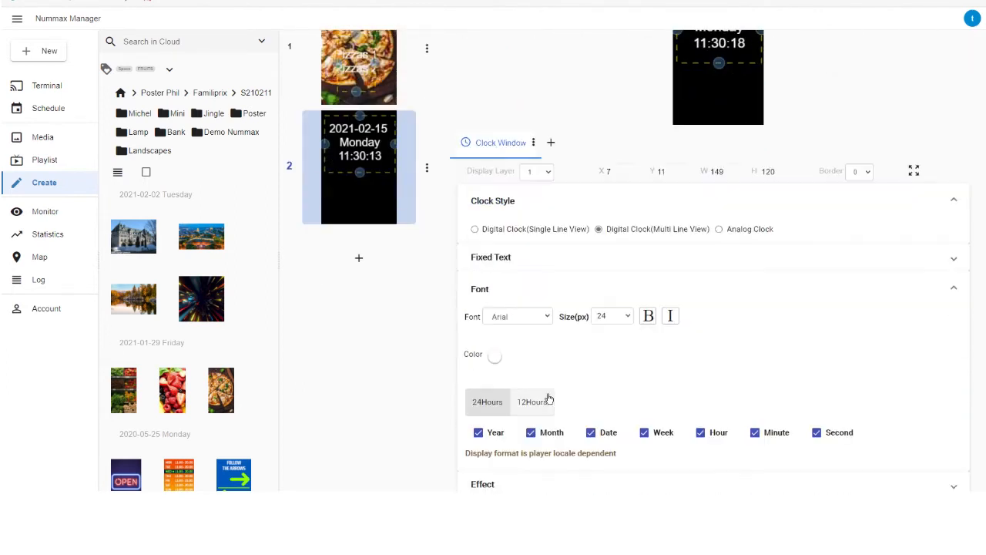
left_click(501, 434)
left_click(554, 434)
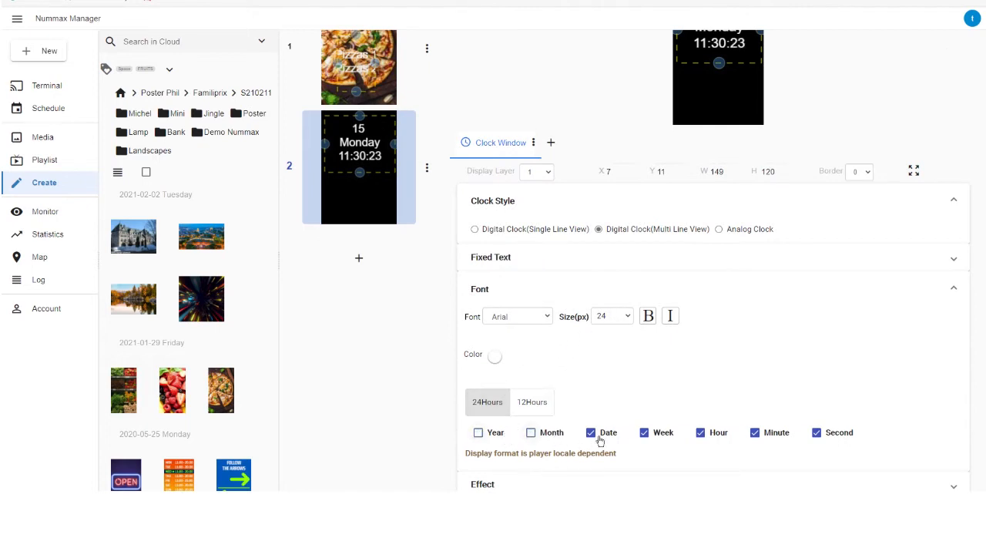
left_click(601, 435)
left_click(662, 434)
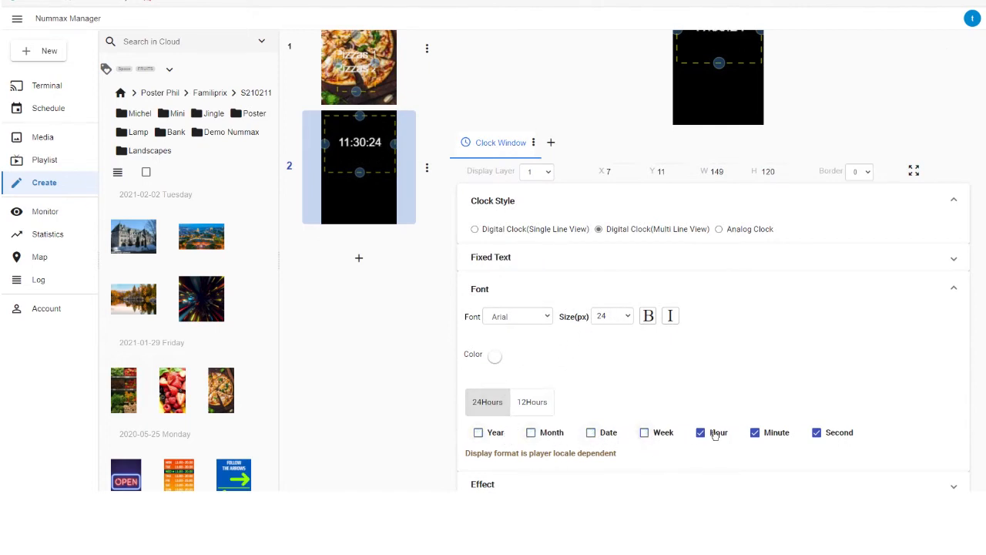
left_click(835, 438)
left_click(736, 287)
- Give the clock window a red background (255, 0, 0) and reshape it into a band about 88 px high near the page's bottom
left_click(576, 440)
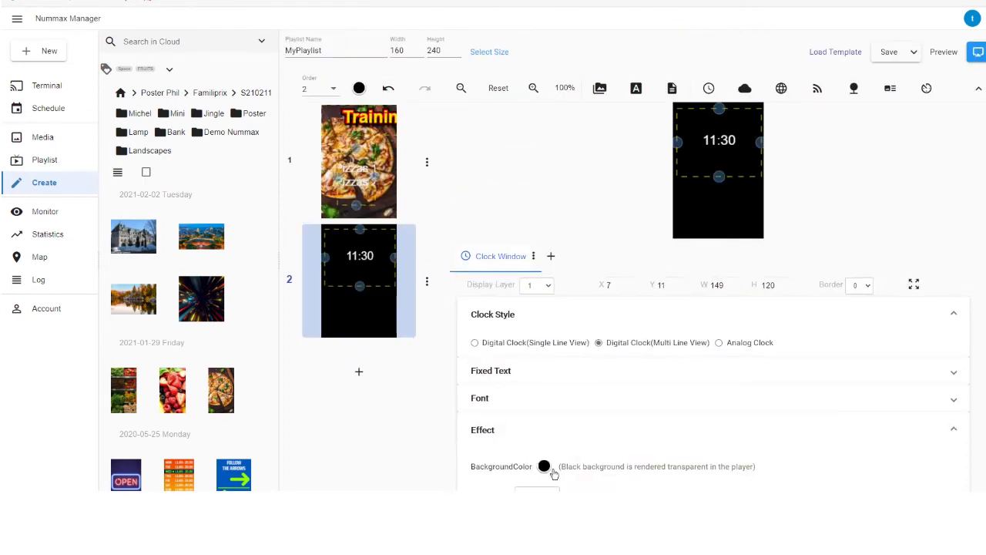
left_click(546, 467)
left_click_drag(625, 380, 716, 328)
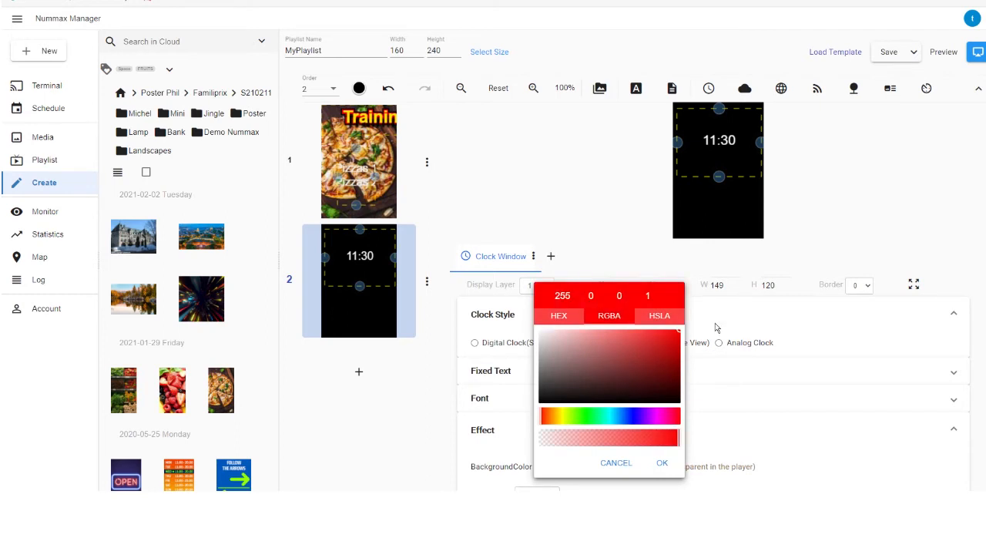
left_click(663, 463)
left_click_drag(719, 109, 719, 127)
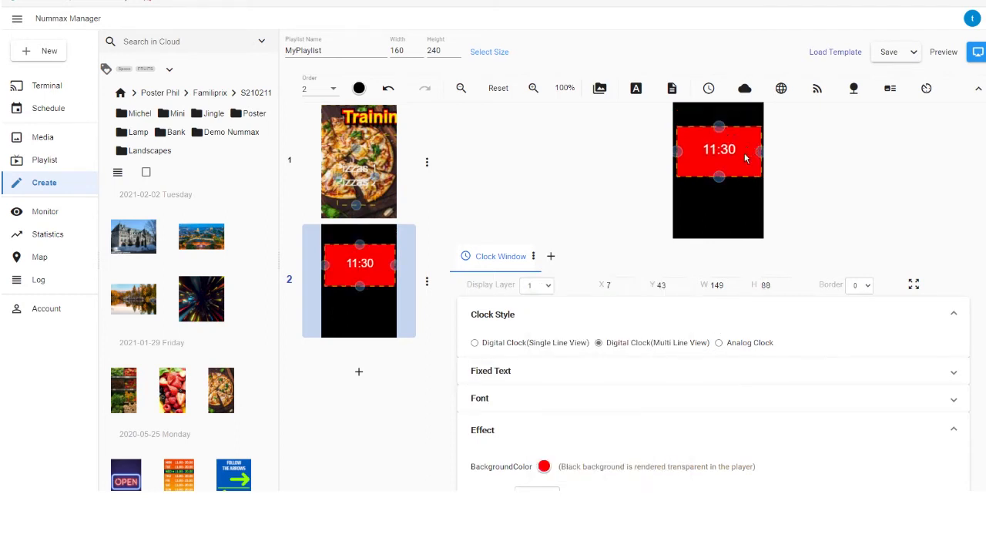
left_click_drag(745, 158, 747, 210)
- Add a weather window about 113 px wide at about X 34, Y 0, and open its weather style options
left_click(746, 89)
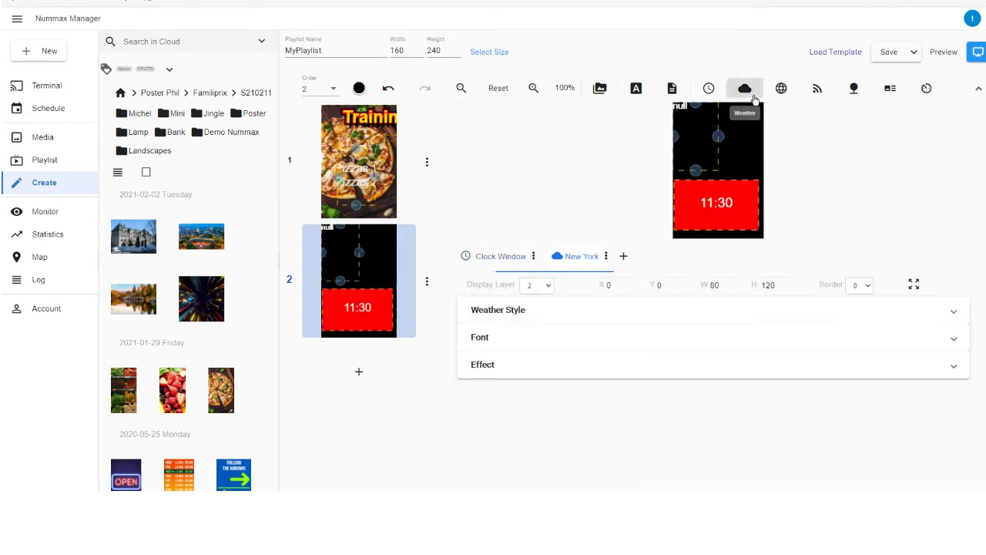
left_click_drag(709, 146, 758, 136)
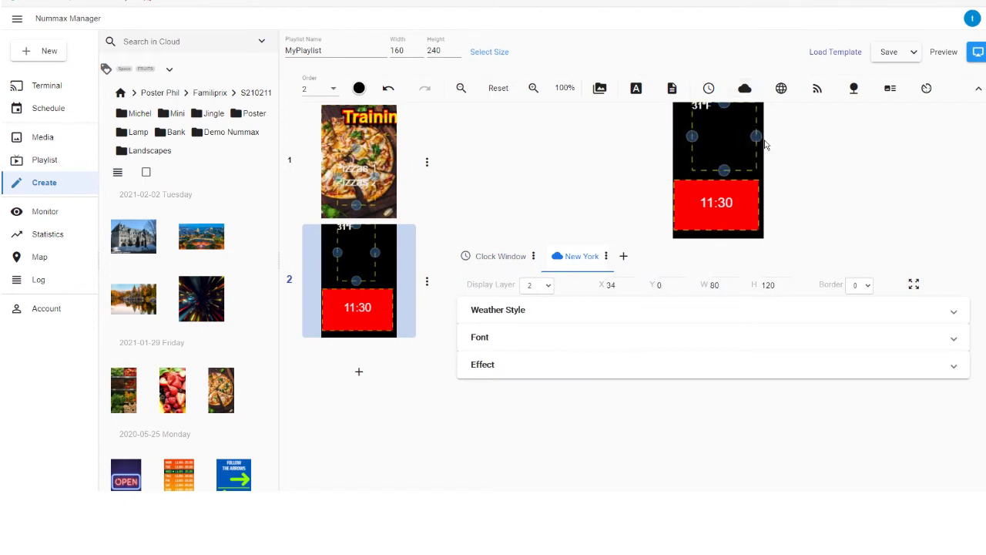
left_click(569, 314)
- Try Celsius as the New York weather window's temperature unit and return to Fahrenheit
left_click_drag(572, 369, 526, 370)
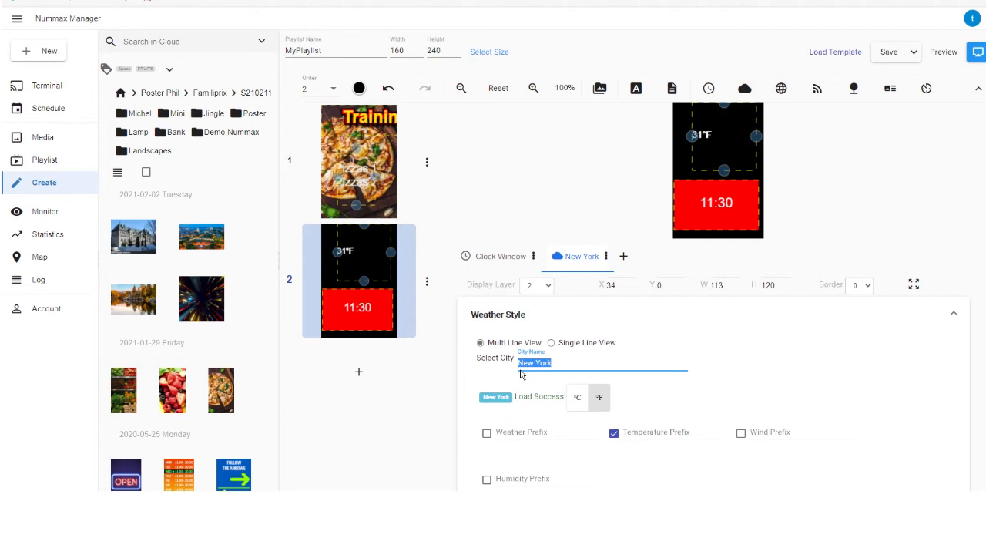
left_click(574, 400)
left_click(601, 403)
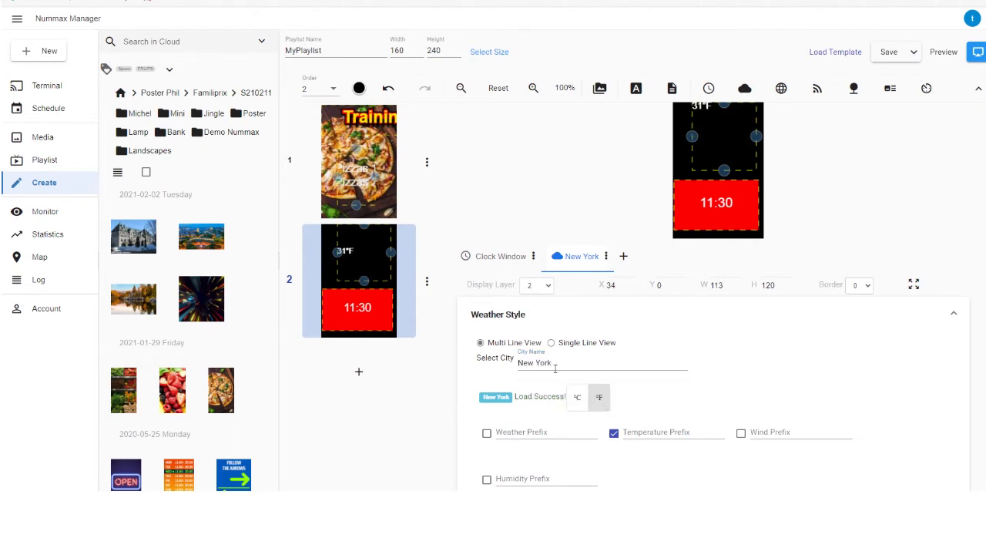
- Enable the weather, wind and humidity readings in the weather window and set the temperature prefix to "Temp:"
scroll(560, 370, "down", 1)
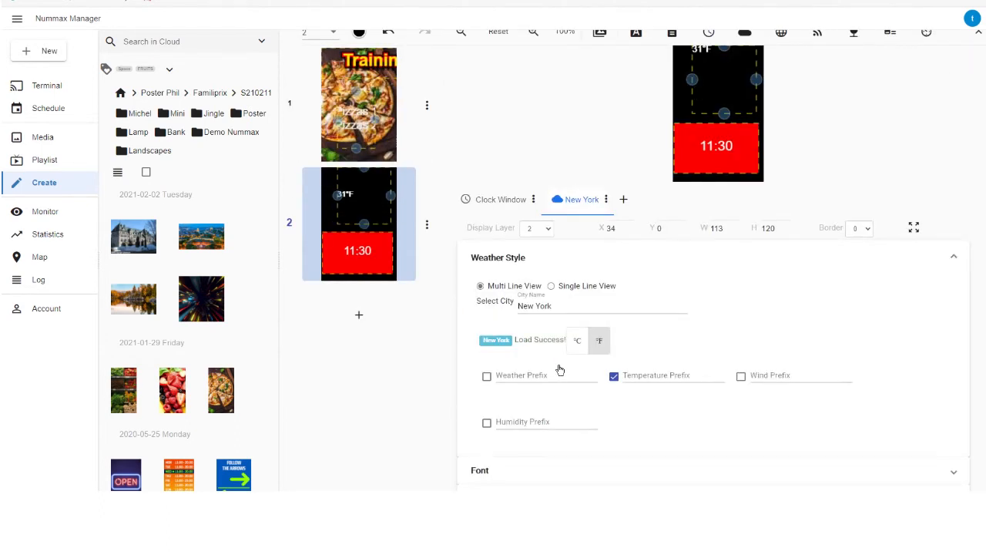
left_click(487, 377)
left_click(742, 378)
left_click(491, 430)
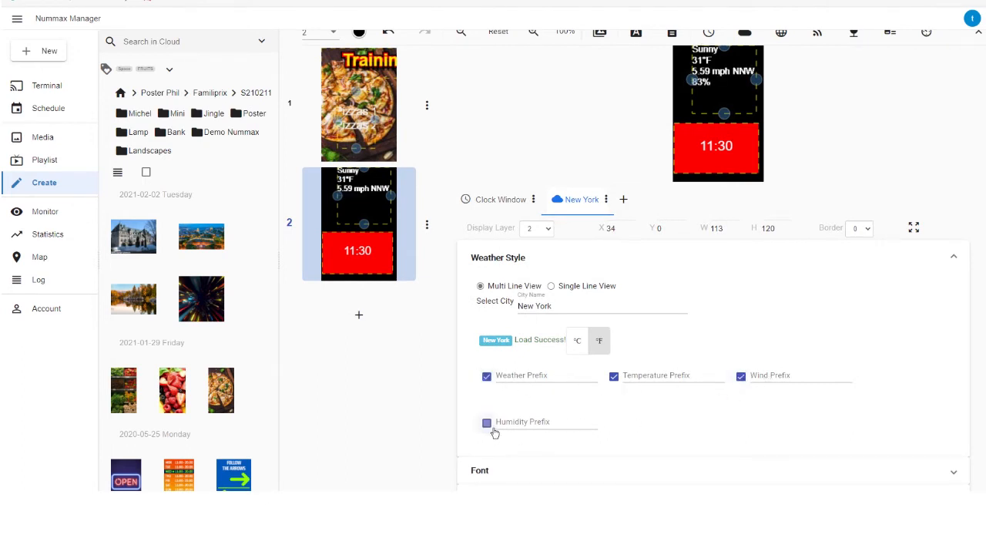
left_click(652, 379)
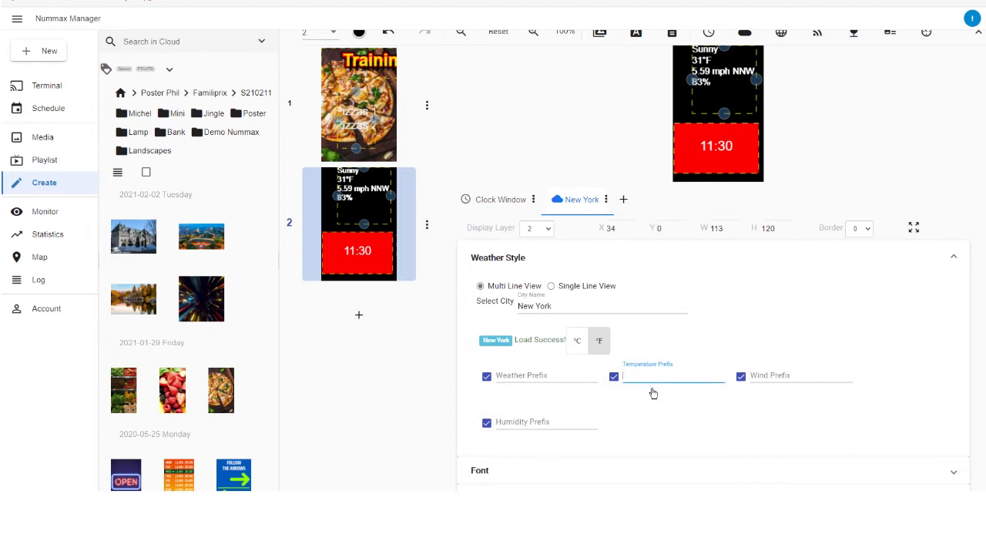
type("Temp:")
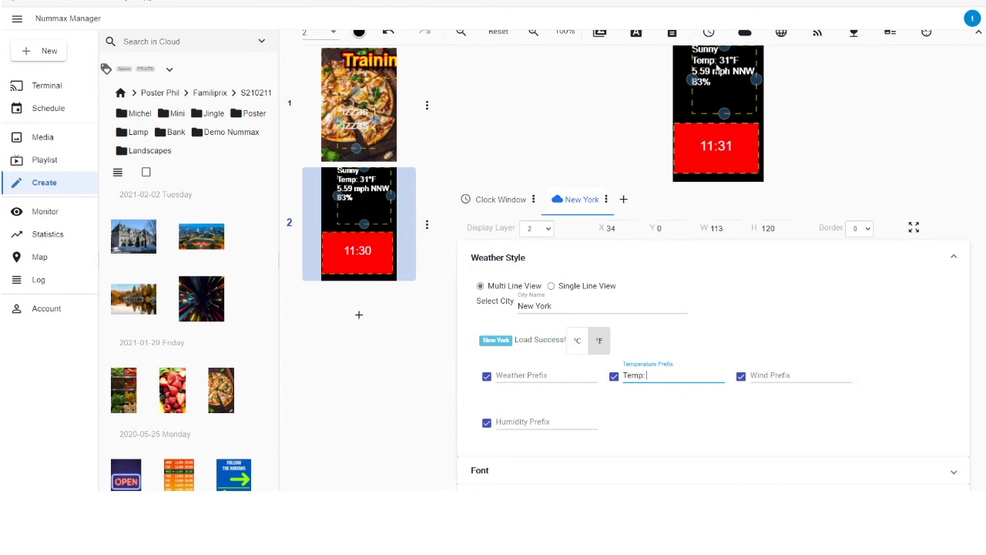
- Try Single Line View for the weather window and return to Multi Line View
left_click(557, 296)
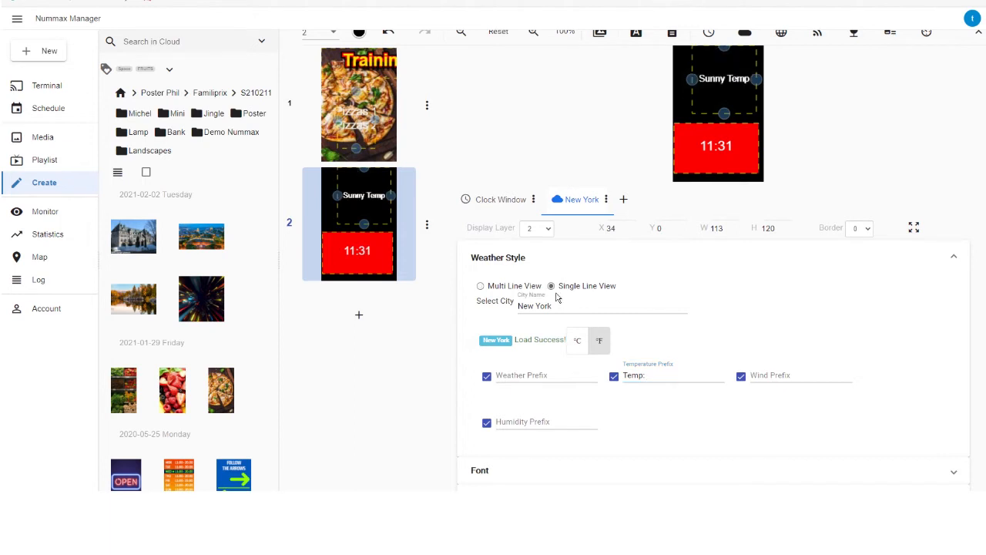
left_click(571, 318)
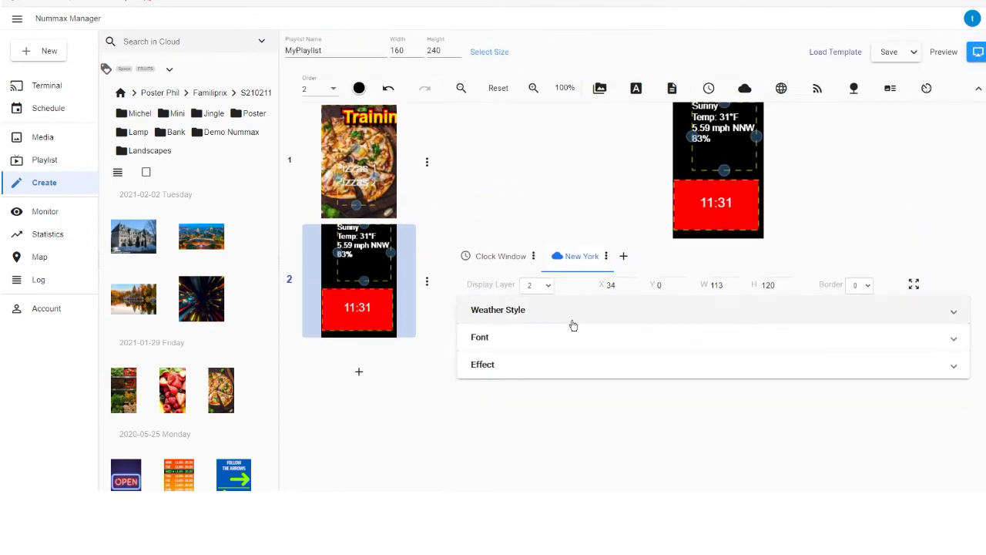
- Shorten the weather window to about 43 px high and set its page duration to 2 seconds
left_click(553, 373)
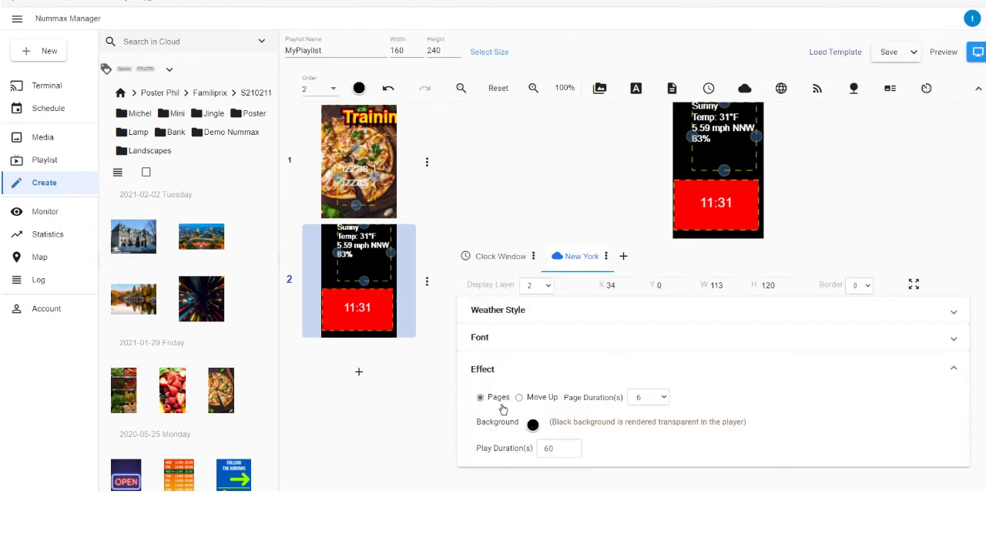
left_click_drag(724, 170, 725, 133)
left_click(665, 398)
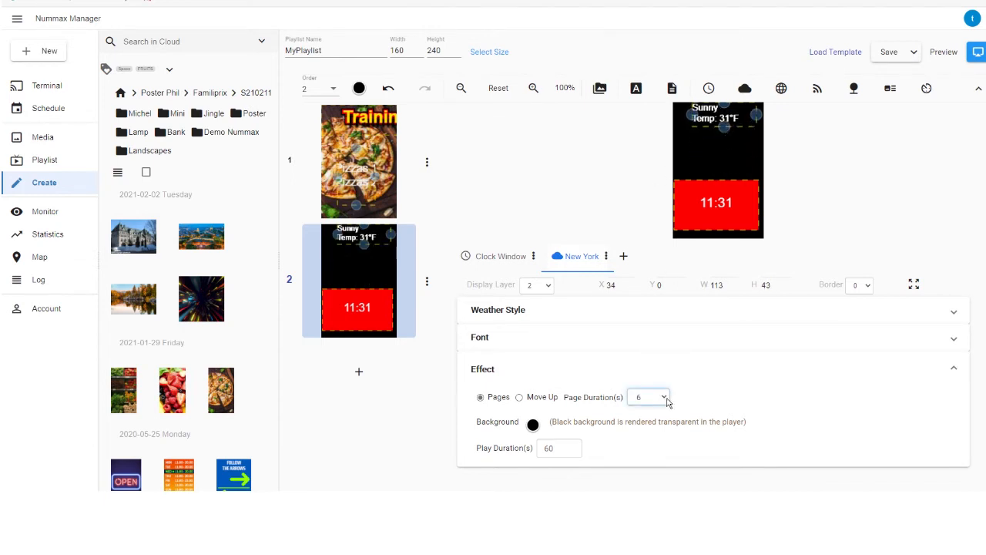
left_click(657, 283)
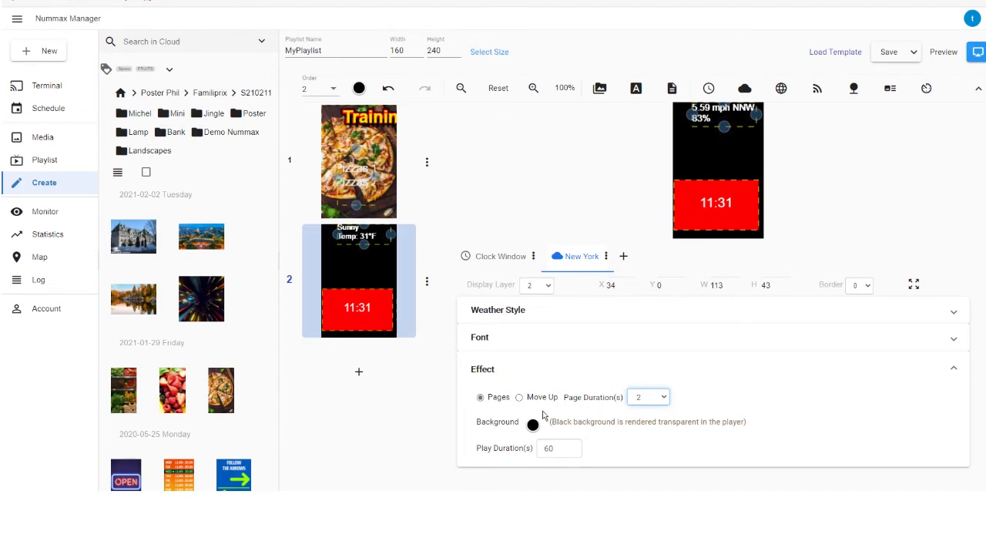
- Try the Move Up effect on the weather window, check its font options, and return the effect to Pages
left_click(519, 397)
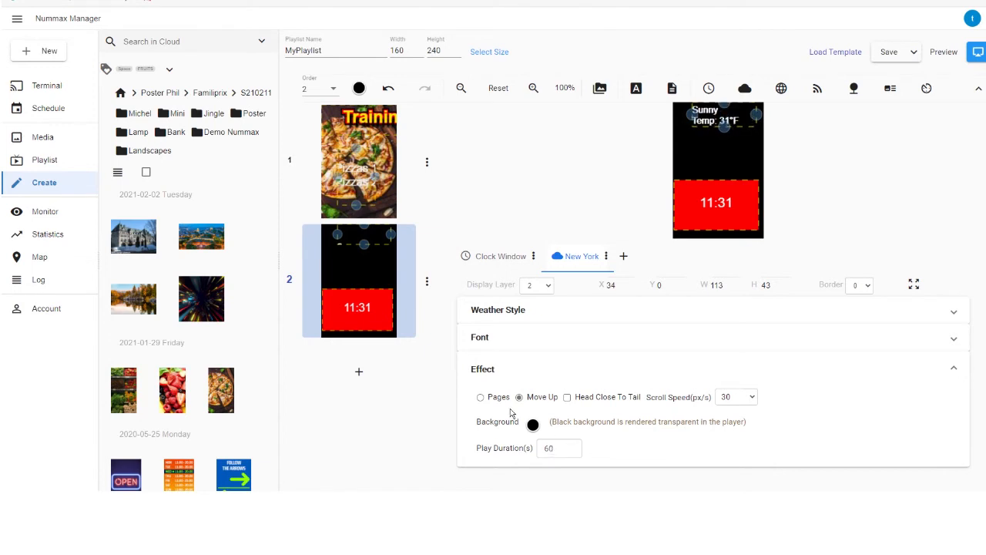
left_click(524, 339)
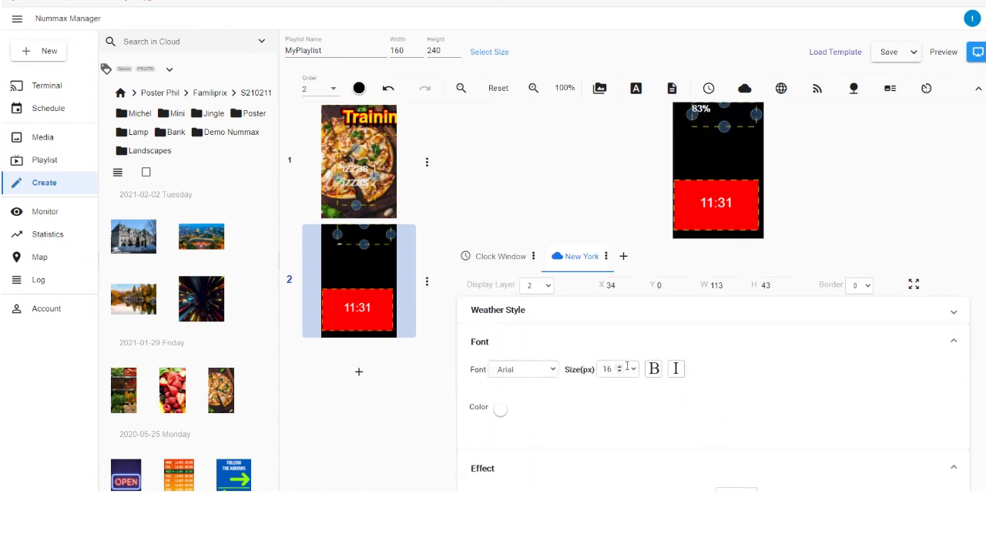
left_click(524, 341)
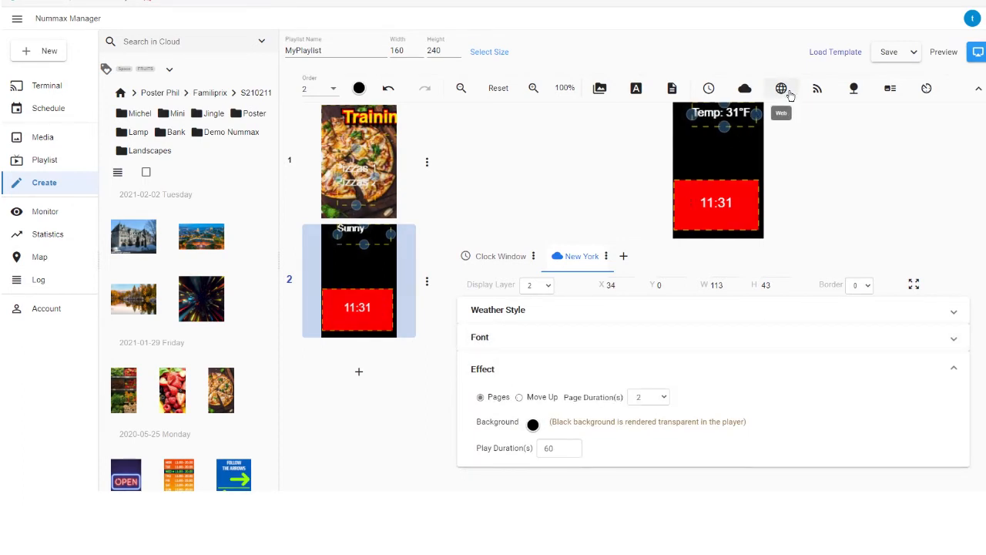
- Add a web window to the second page and stretch it to about 157 px wide above the clock
left_click(790, 93)
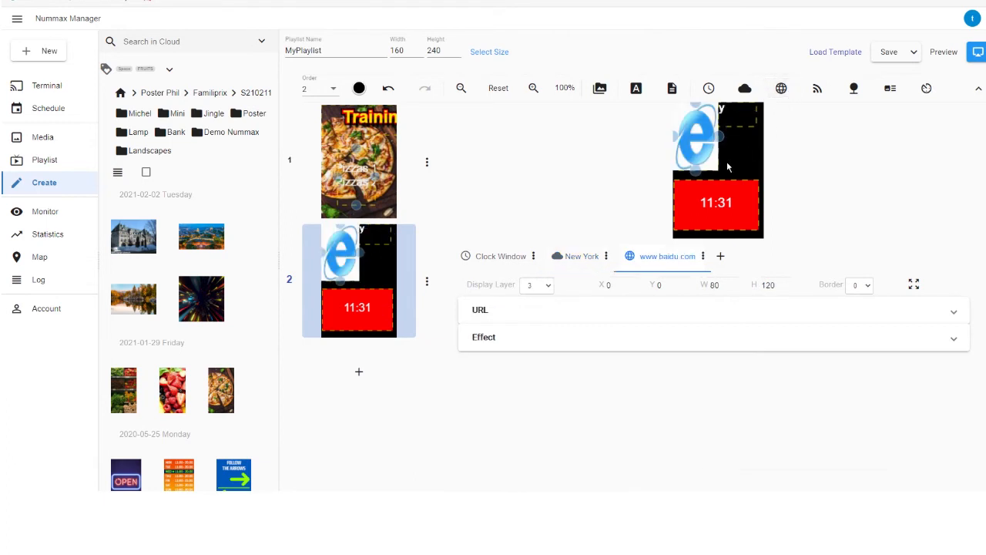
mouse_move(763, 145)
left_mouse_down()
mouse_move(777, 141)
mouse_move(746, 151)
left_mouse_up()
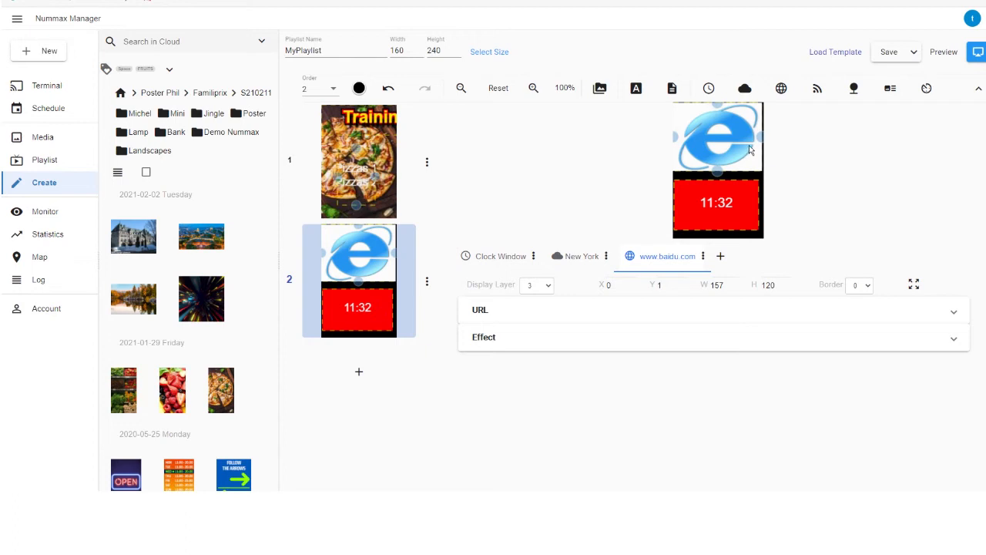
left_click(504, 318)
left_click(537, 349)
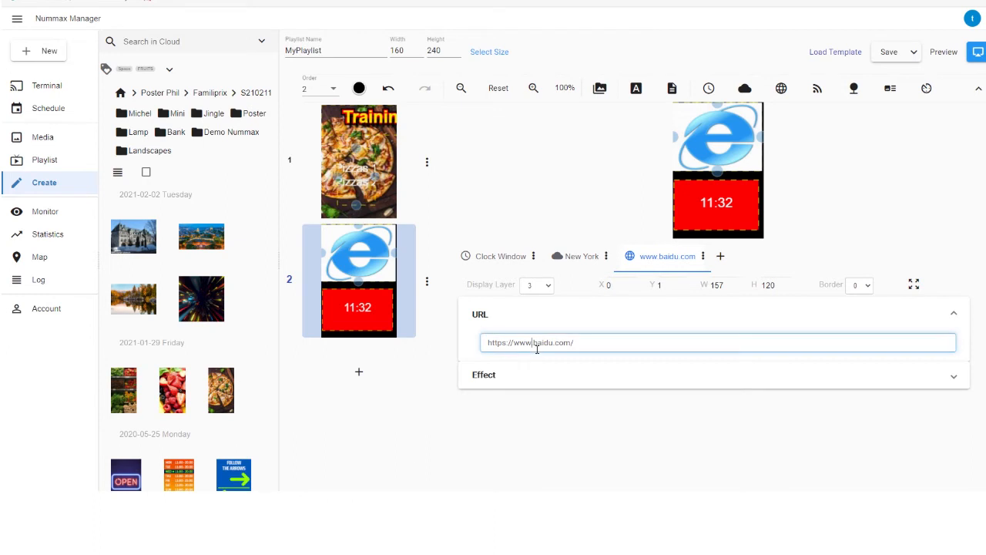
left_click_drag(539, 347, 642, 347)
type("nummax.com")
left_click(616, 377)
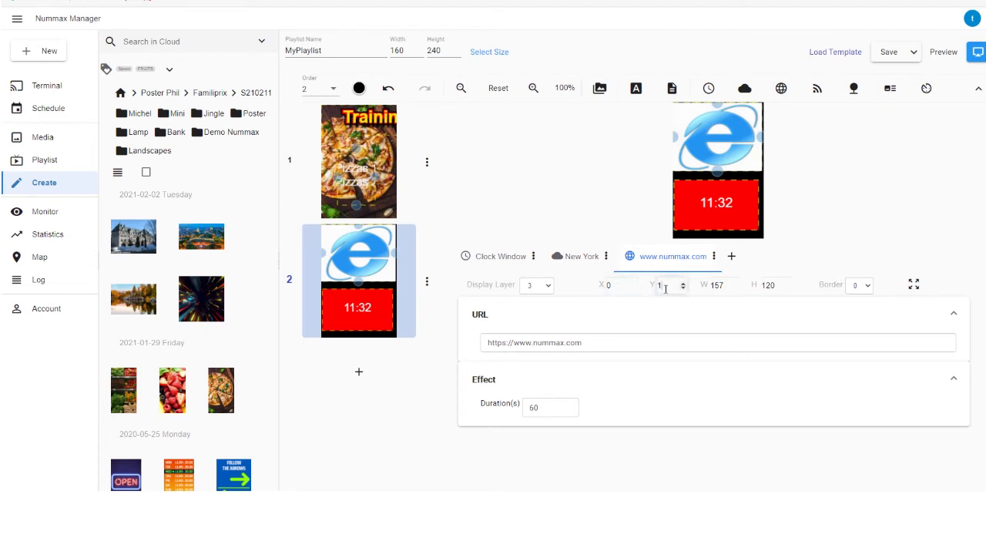
- Set the web window's Y position to 0 and its width to 160
left_click_drag(667, 288, 658, 289)
type("0")
key("Tab")
type("160")
key("Tab")
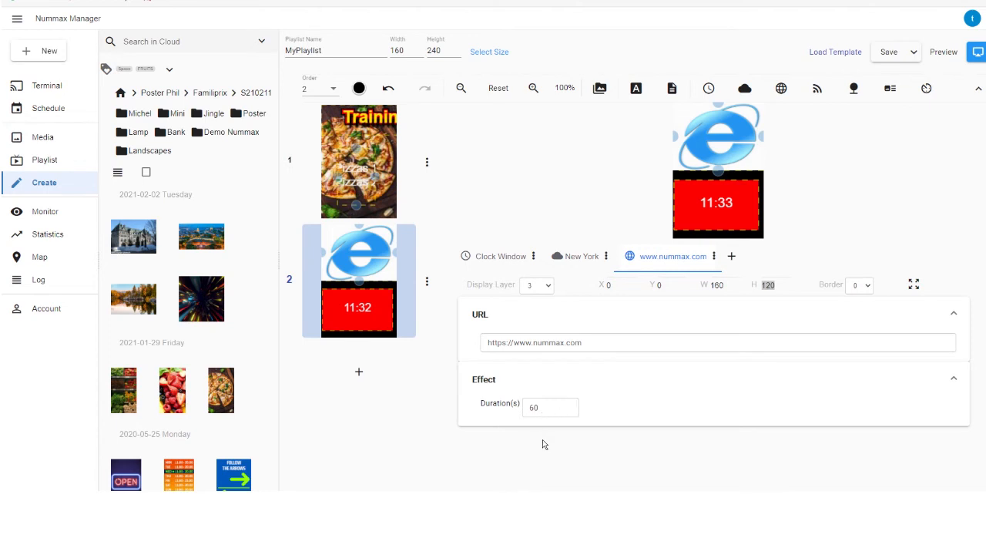
- Add a third page to the playlist
left_click(359, 372)
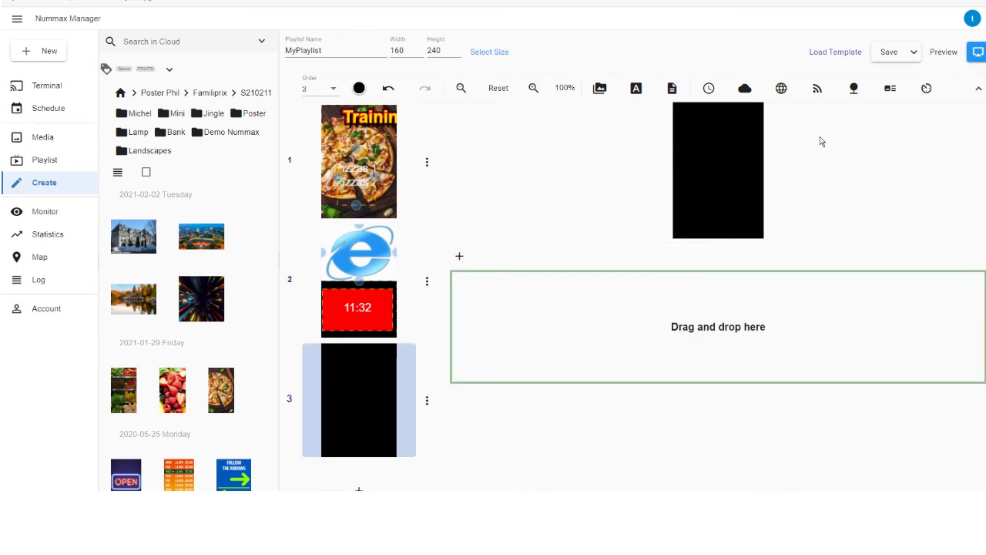
- Add an RSS window to the third page and shape it into a strip about 158 x 30 px along the page's lower edge
left_click(817, 88)
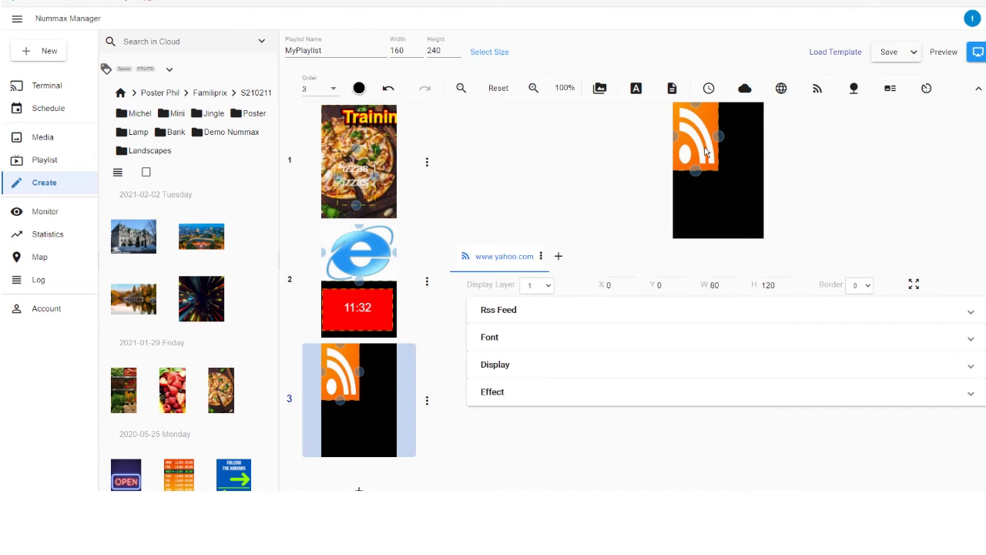
left_click_drag(705, 152, 698, 225)
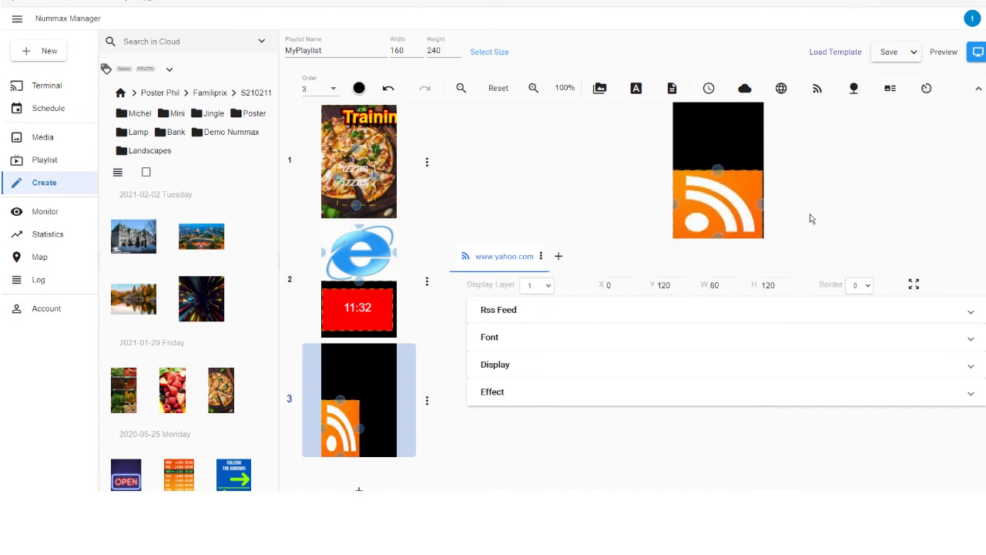
left_click_drag(718, 169, 718, 230)
- Set the update interval of the Yahoo news RSS feed to 2000 seconds
left_click(585, 318)
left_click(537, 343)
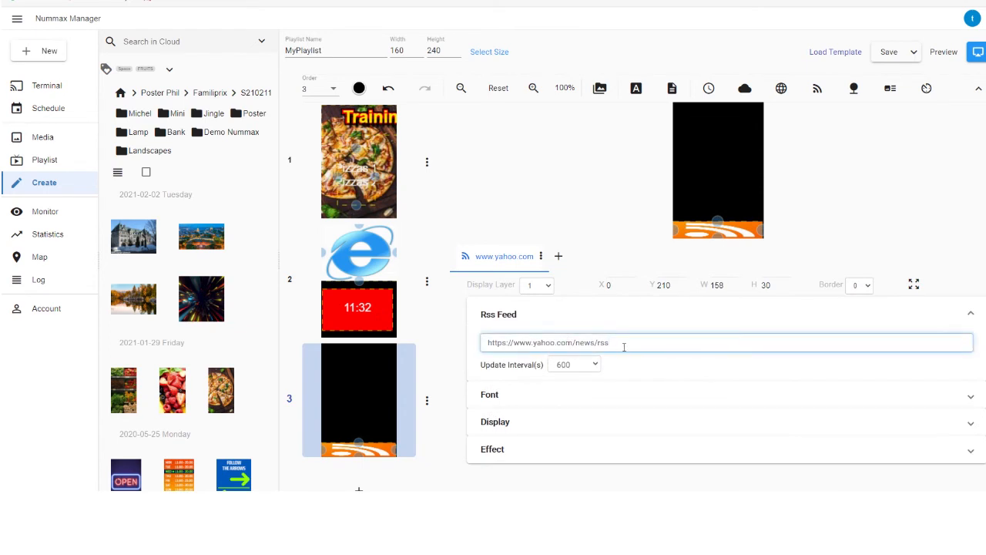
left_click(576, 368)
left_click(582, 410)
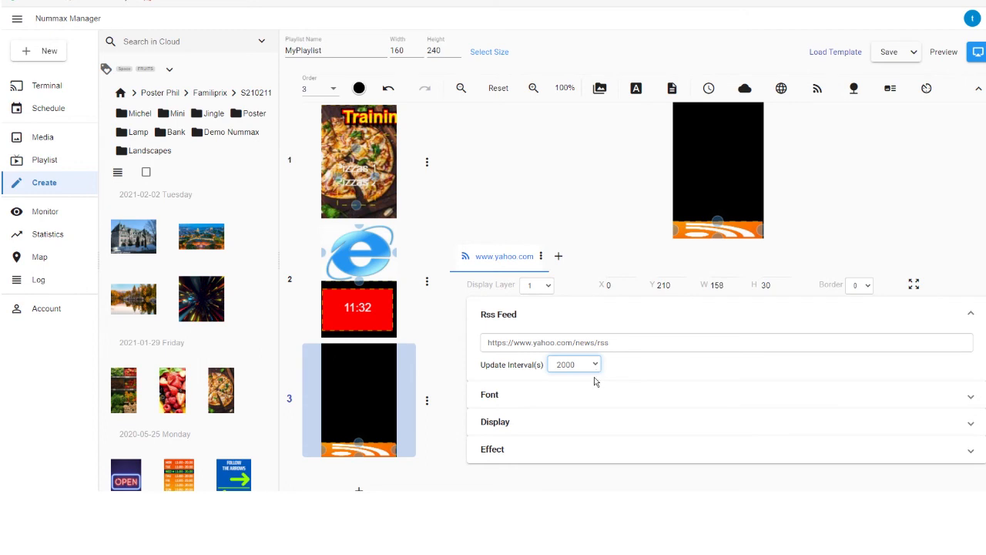
- Review the RSS window's font settings and its display options for channel image, update time, item title and description
left_click(589, 402)
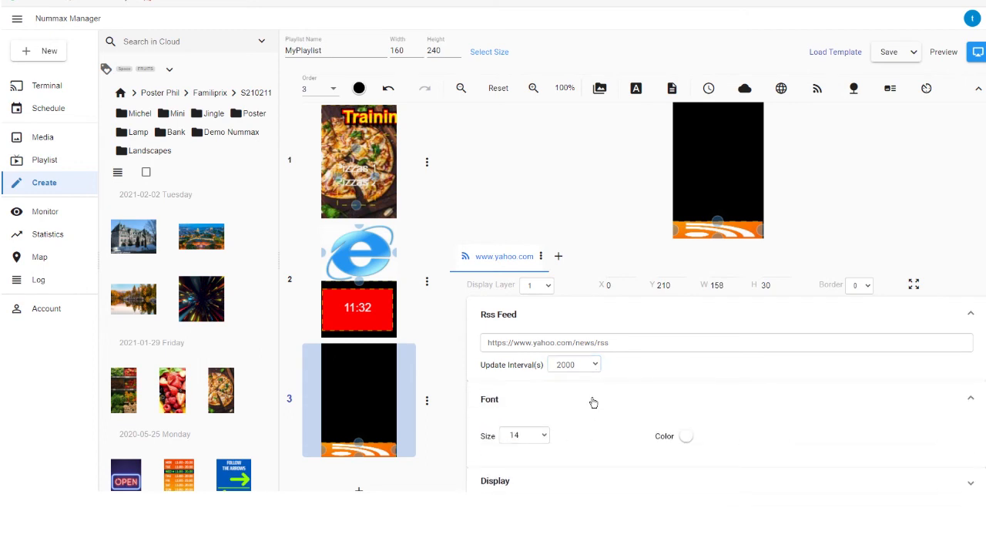
left_click(592, 402)
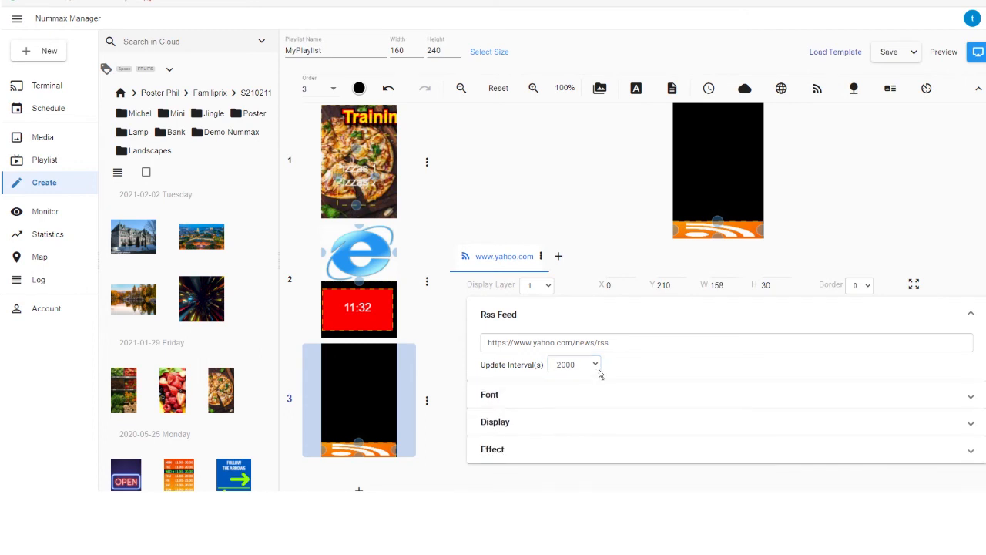
left_click(615, 327)
left_click(592, 376)
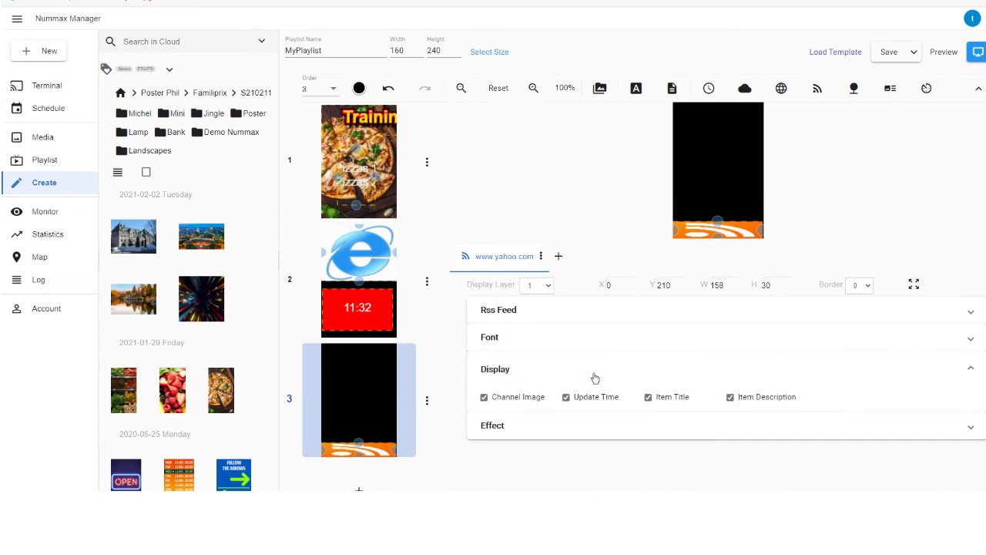
left_click(534, 406)
left_click(578, 405)
left_click(583, 375)
- Set the RSS window's scroll speed to 20 px/s in its effect options
left_click(578, 394)
scroll(588, 397, "down", 1)
left_click(587, 392)
left_click(579, 419)
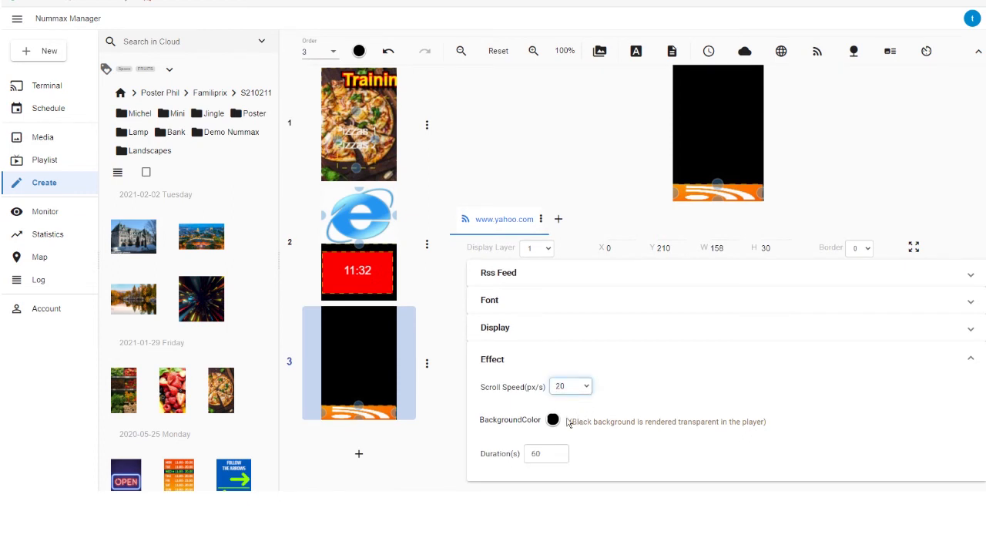
left_click(603, 362)
scroll(773, 139, "up", 1)
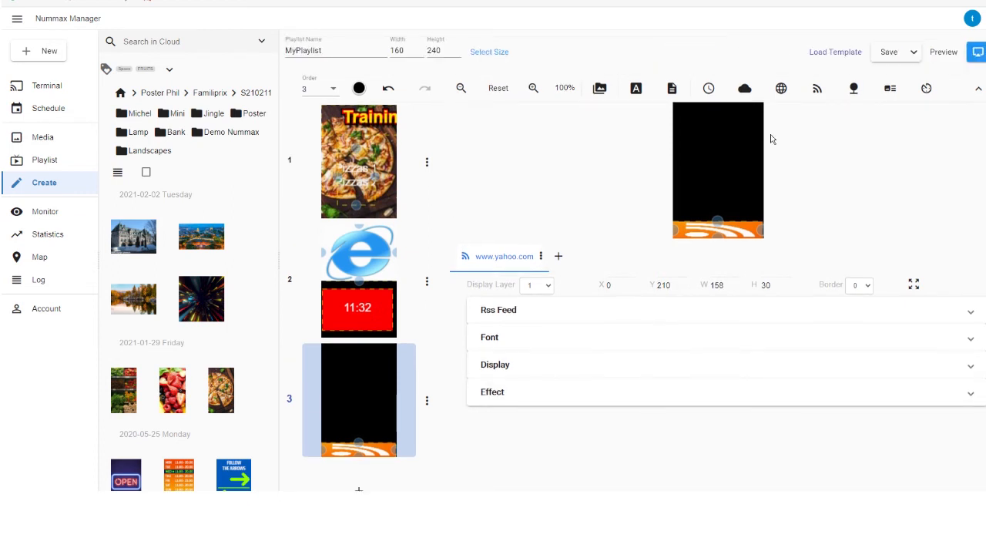
- Add an environment window about 157 px wide and try its Smoke, Noise, Brightness, Humidity and Temp styles
left_click(855, 91)
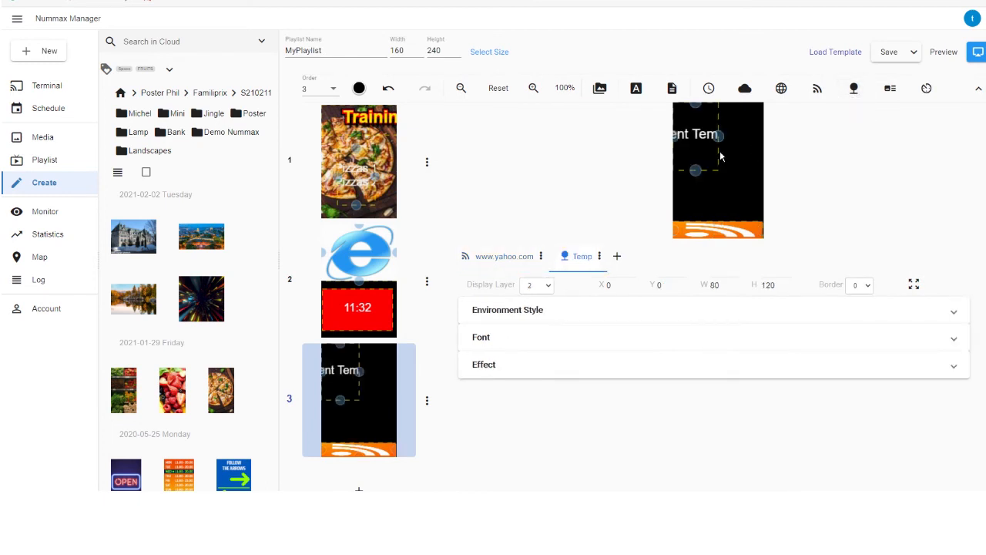
left_click(590, 315)
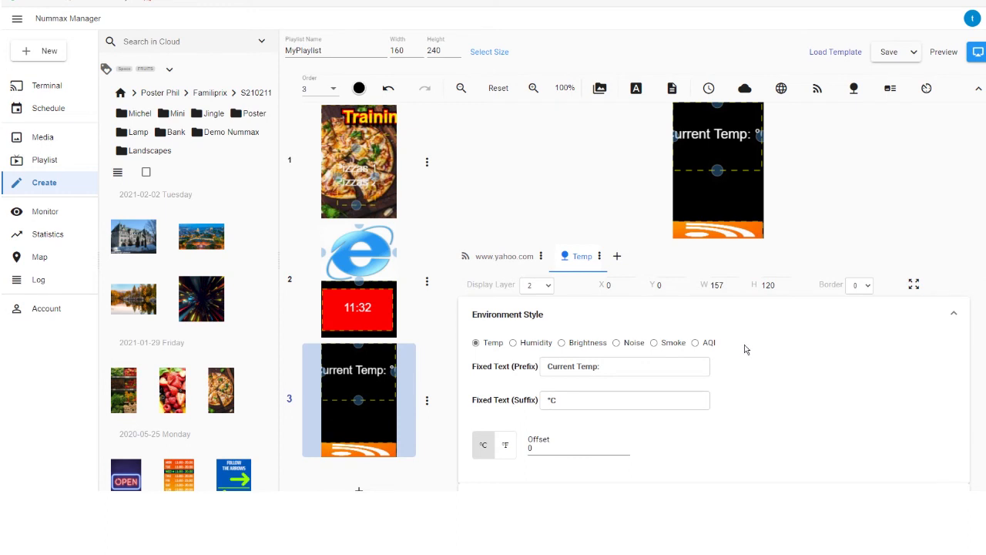
left_click(657, 347)
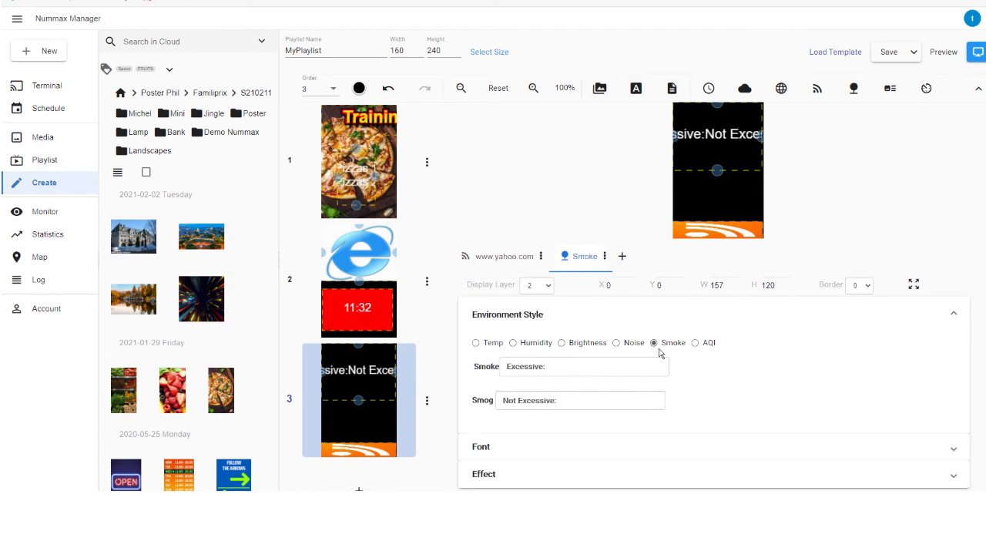
left_click(617, 351)
left_click(573, 352)
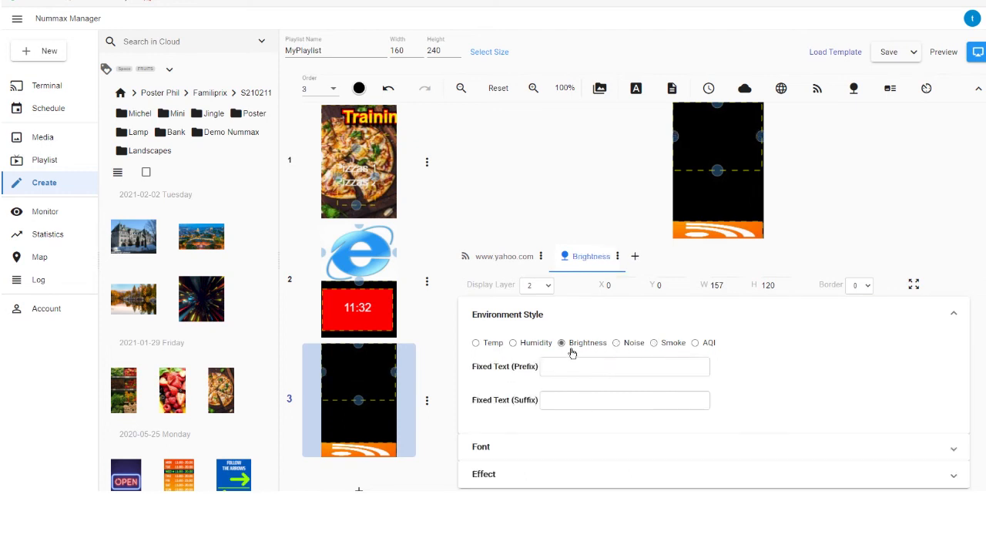
left_click(522, 352)
left_click(484, 350)
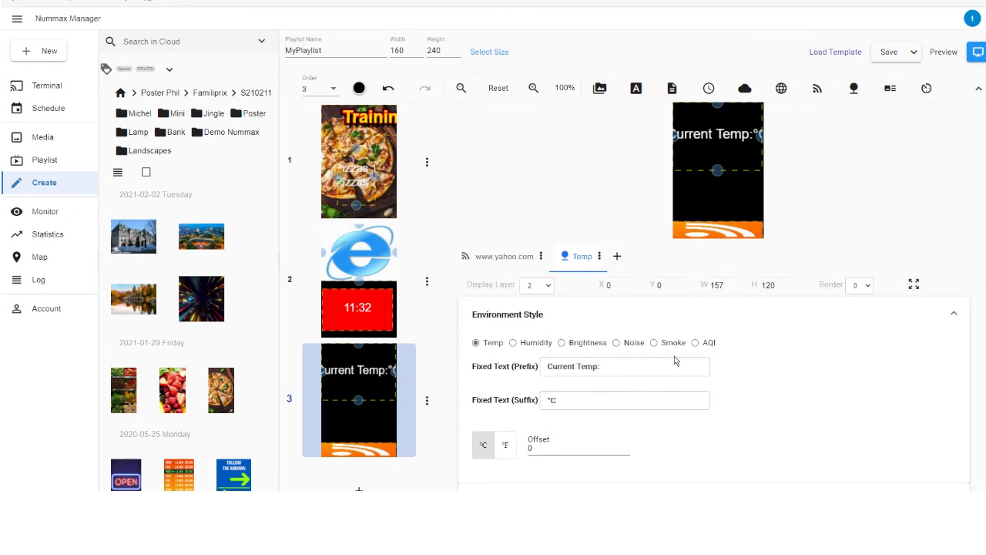
- Look over the temperature window's remaining options and delete that window from the third page
scroll(629, 406, "down", 1)
left_click(591, 478)
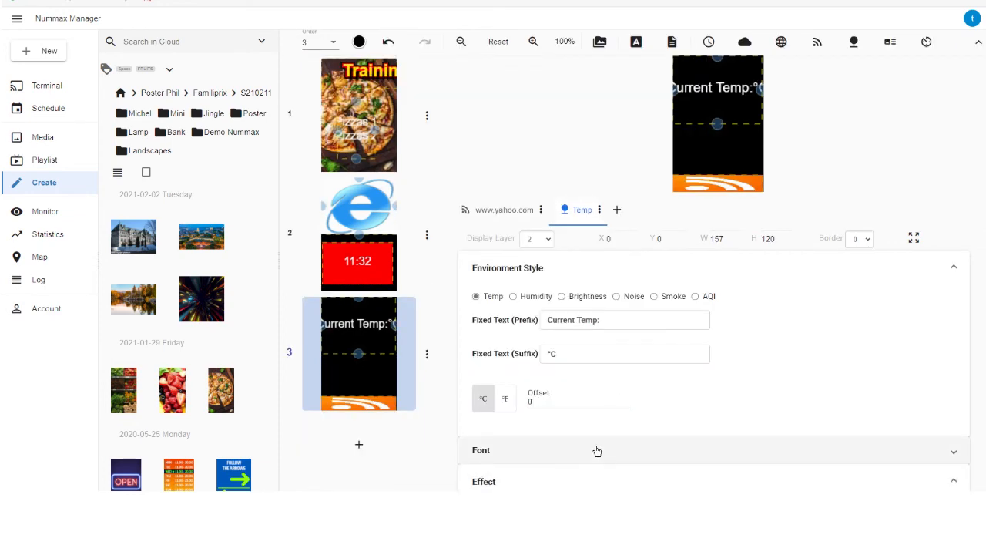
scroll(594, 439, "down", 2)
scroll(548, 393, "up", 3)
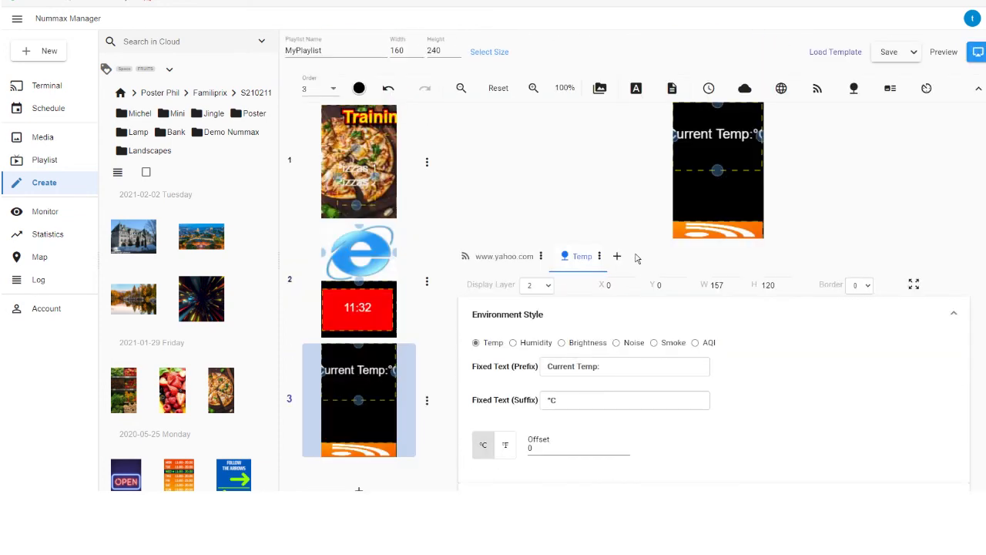
left_click(599, 256)
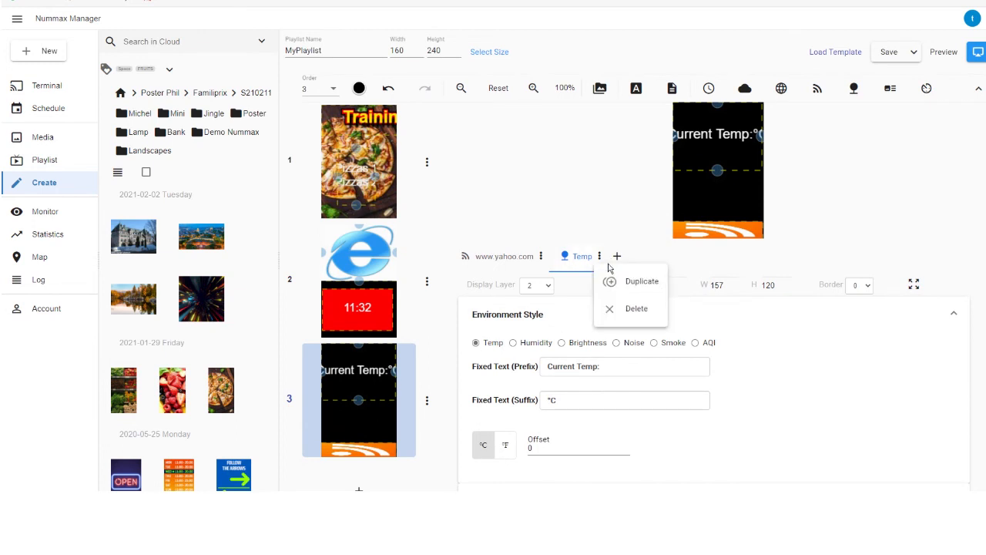
left_click(637, 312)
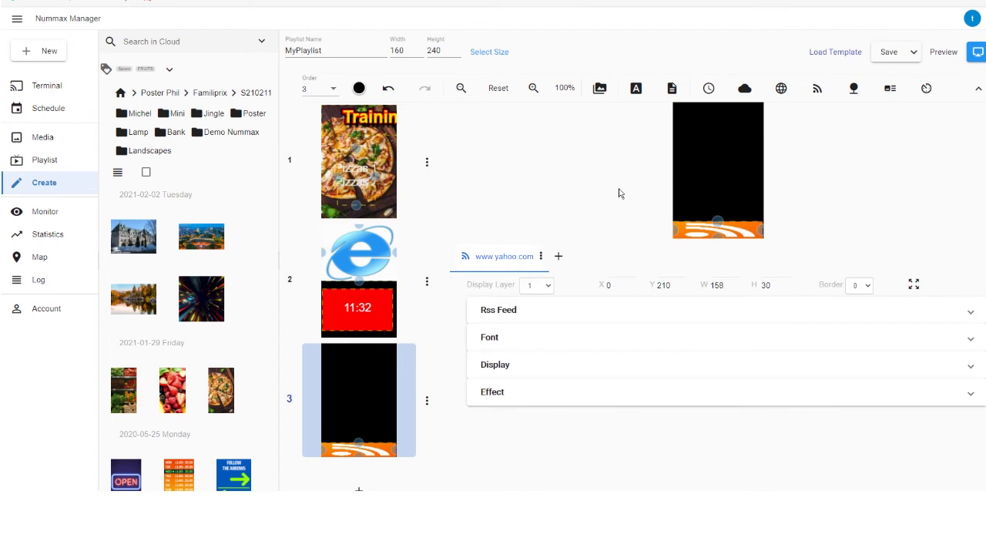
- Add a Sync Play window about 160 x 194 px above the RSS strip and fill it with the night cityscape and light-streak images
left_click(890, 87)
left_click_drag(720, 140, 780, 142)
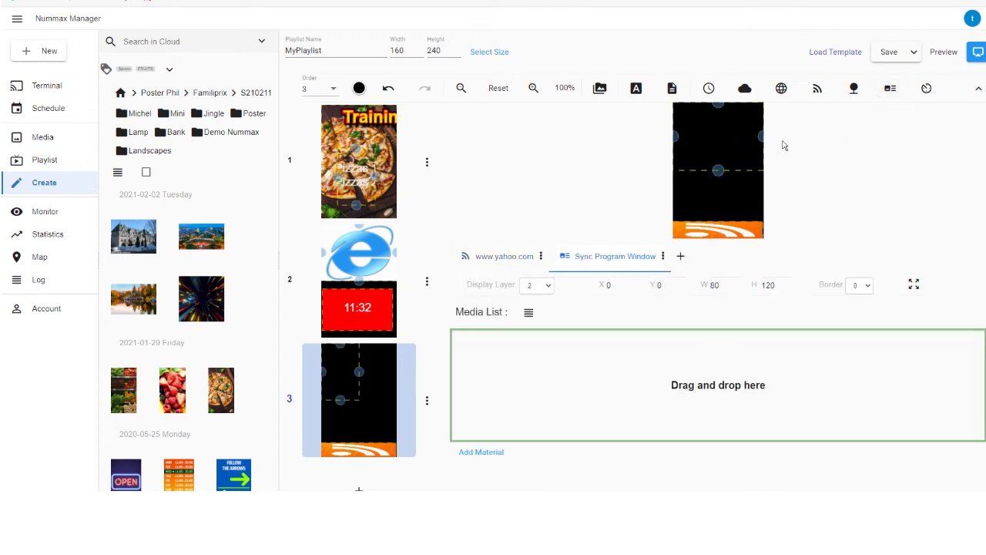
left_click_drag(721, 173, 720, 213)
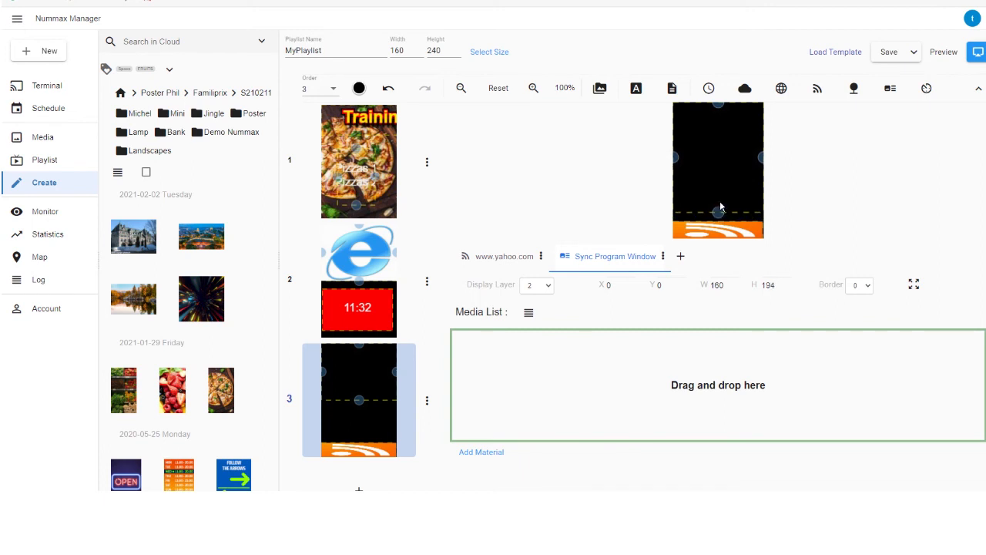
left_click_drag(199, 238, 524, 385)
left_click_drag(201, 298, 536, 349)
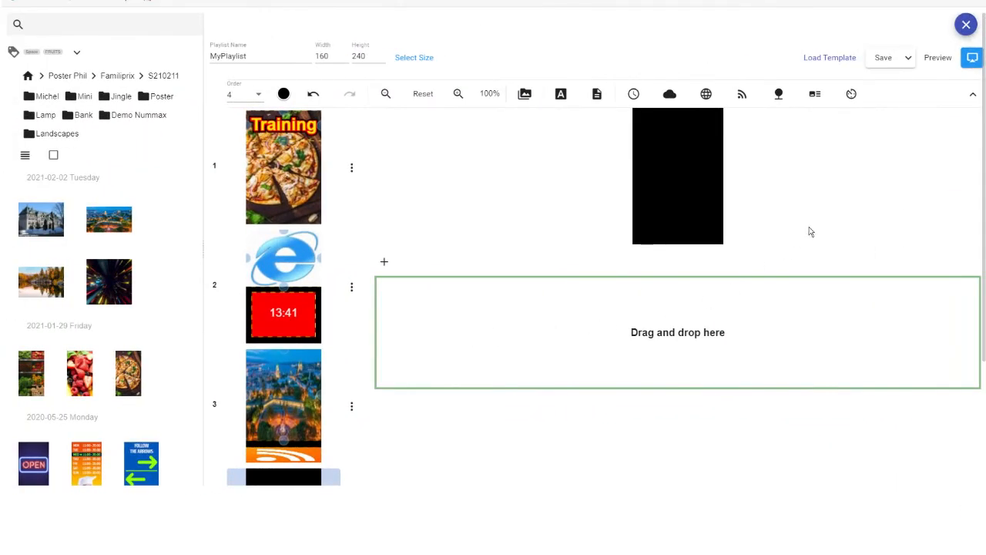
- Add a countdown window to the fourth page, set its target date and open its prefix and style options
left_click(853, 95)
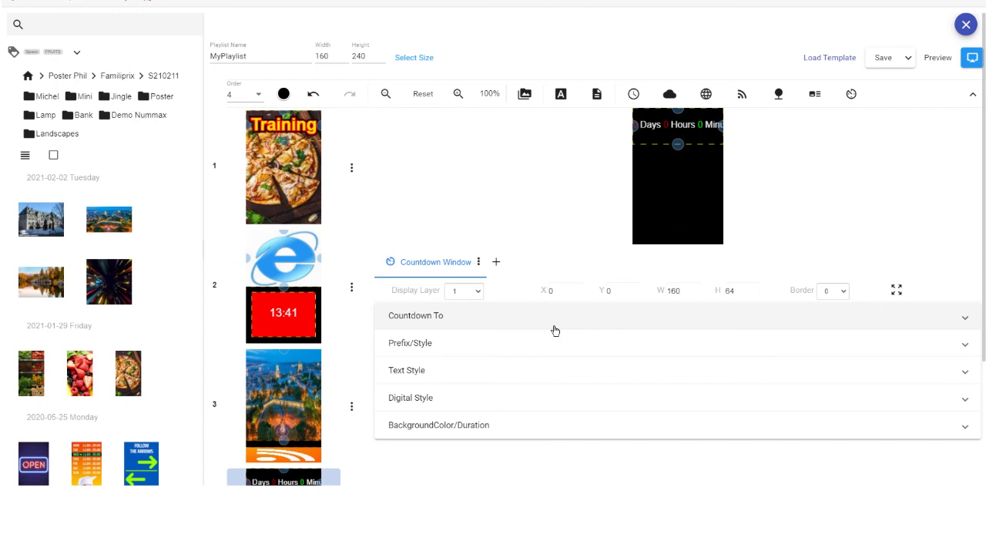
left_click(481, 329)
left_click(495, 352)
left_click(472, 300)
left_click(505, 406)
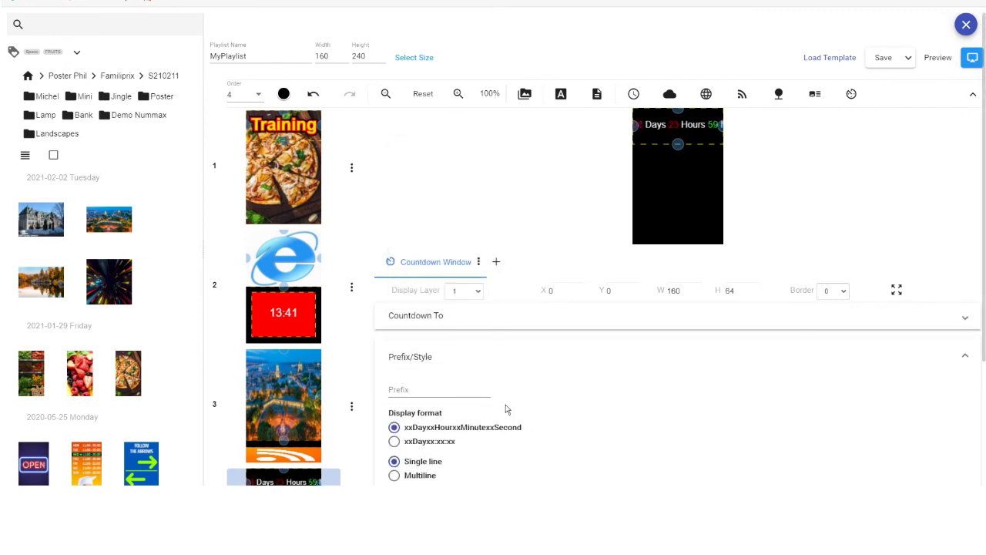
- Set the countdown's text style size to 36 px
left_click(522, 363)
left_click(514, 382)
double_click(533, 411)
type("36")
- Turn off the hour, minute and second displays so the countdown shows only days
scroll(715, 350, "down", 2)
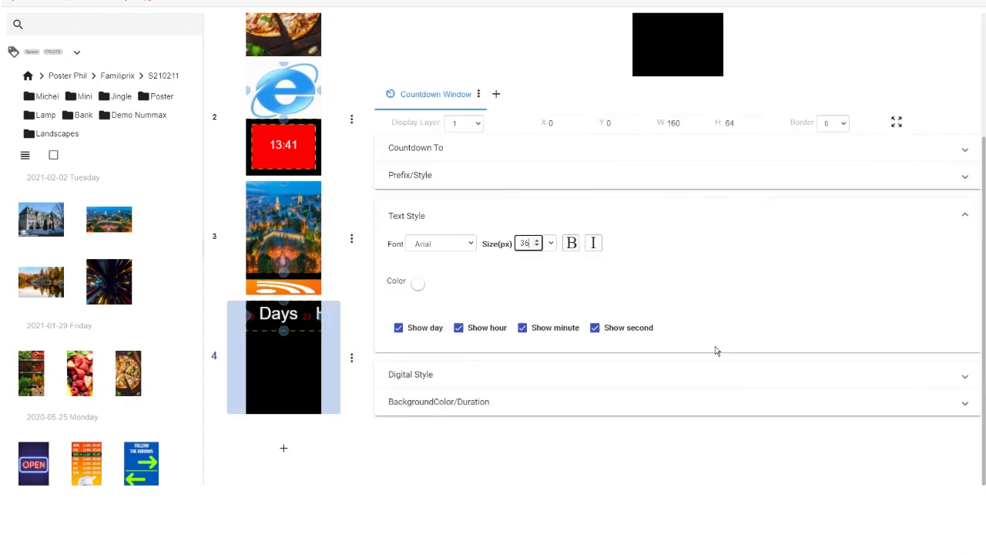
left_click(458, 328)
left_click(549, 329)
left_click(616, 340)
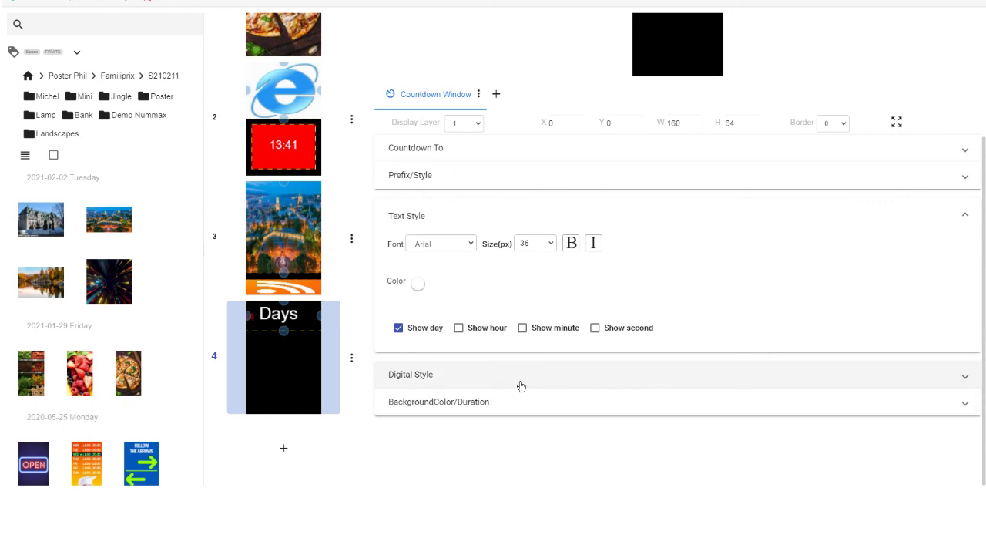
- Set the countdown's digital style size to 36 px
left_click(521, 386)
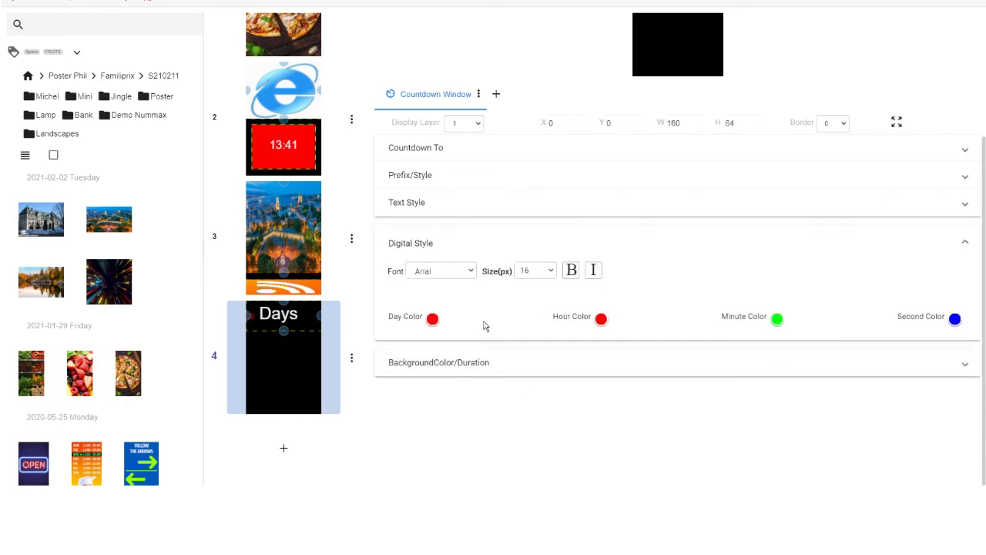
left_click(522, 270)
type("3")
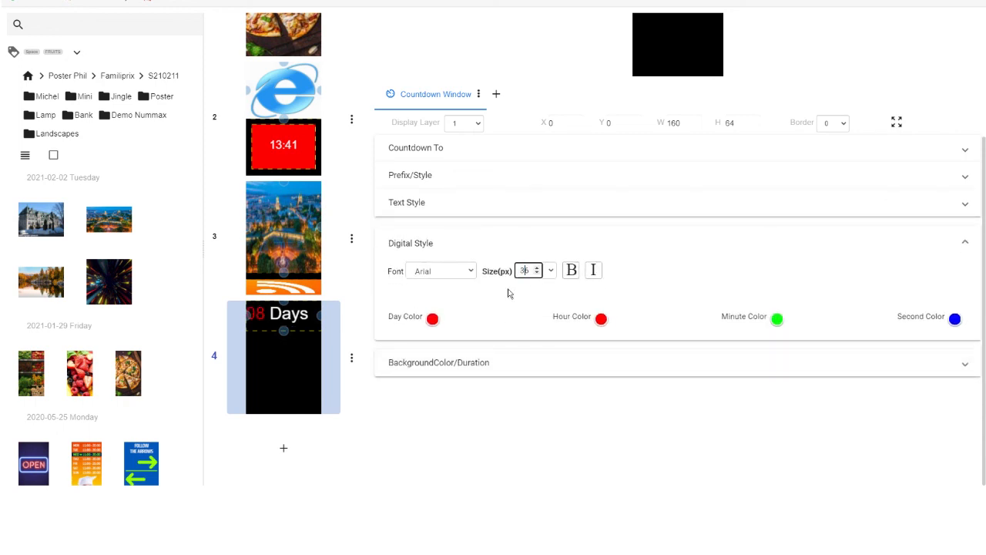
left_click(508, 248)
- Check the countdown's background and duration options, then enlarge its window to about 142 px high around the page's middle
left_click(504, 274)
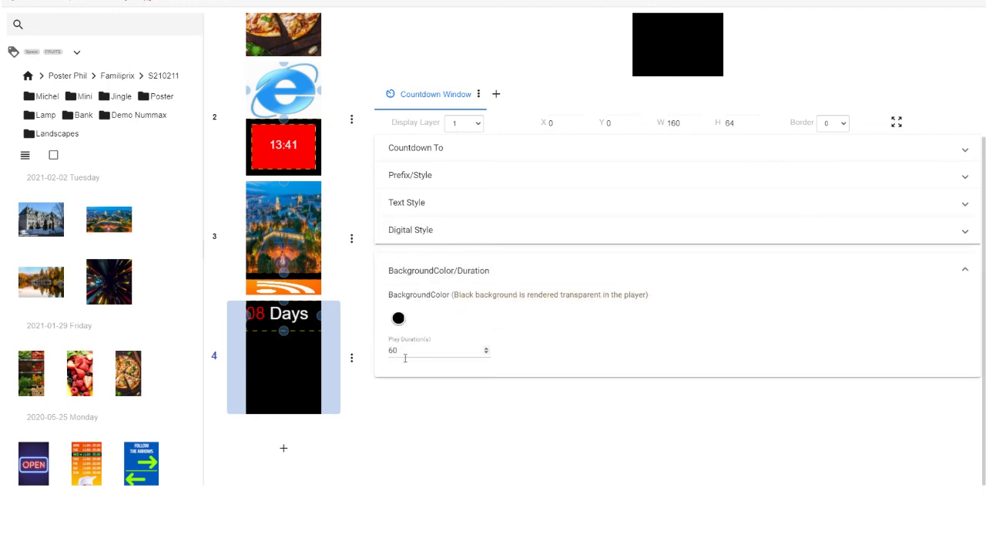
scroll(563, 253, "up", 3)
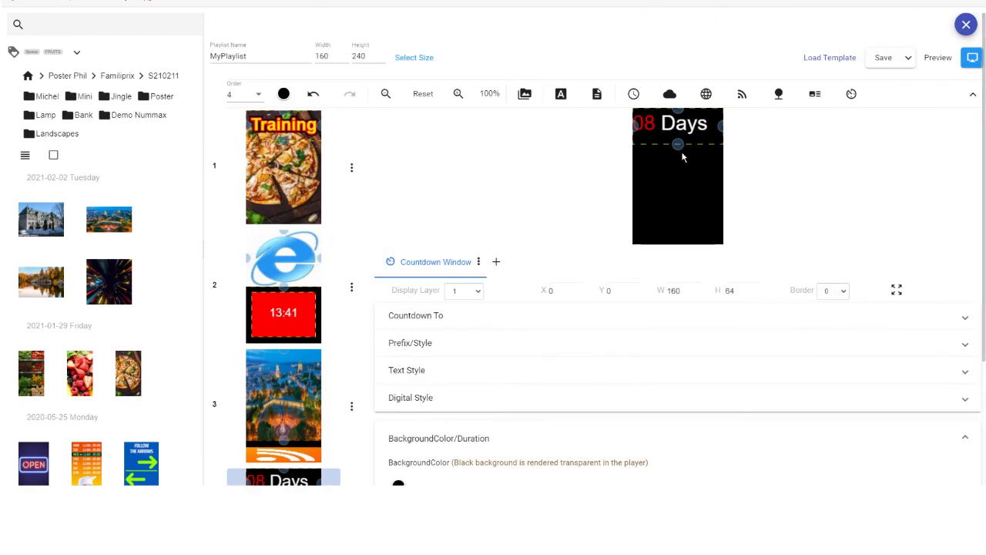
left_click_drag(682, 156, 683, 185)
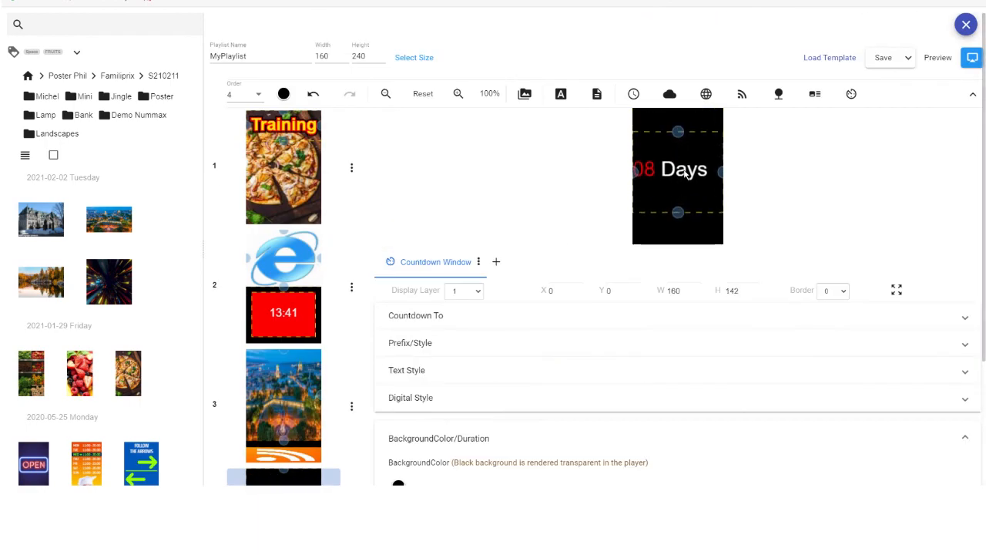